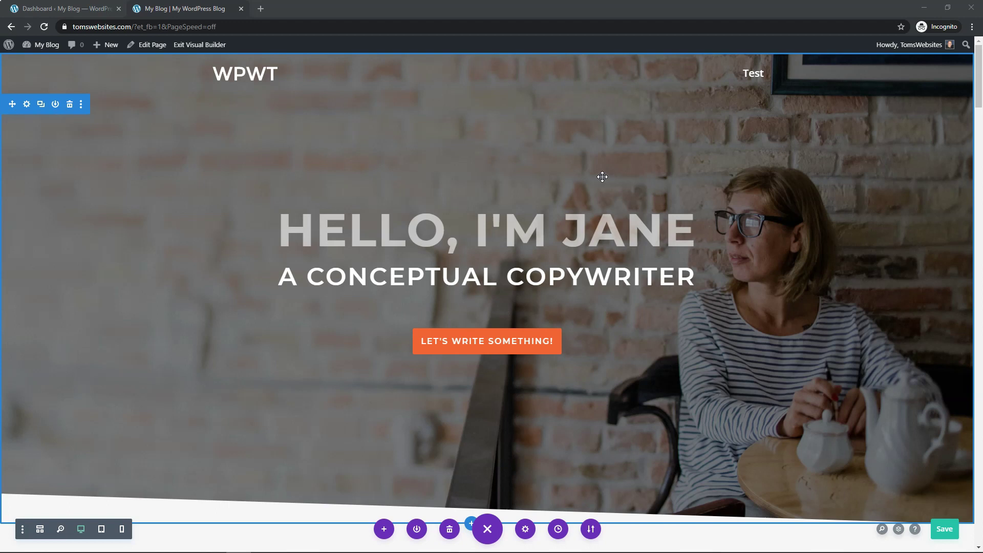
Insert a row with two equal columns below the Work Samples button and add a Blurb module to its first column
scroll(611, 230, down, 10)
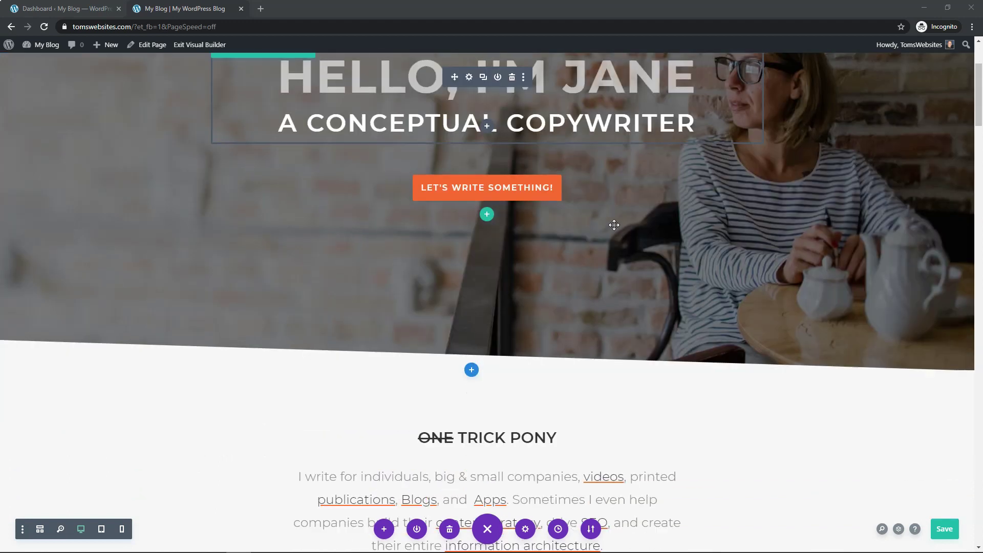
scroll(611, 230, down, 1)
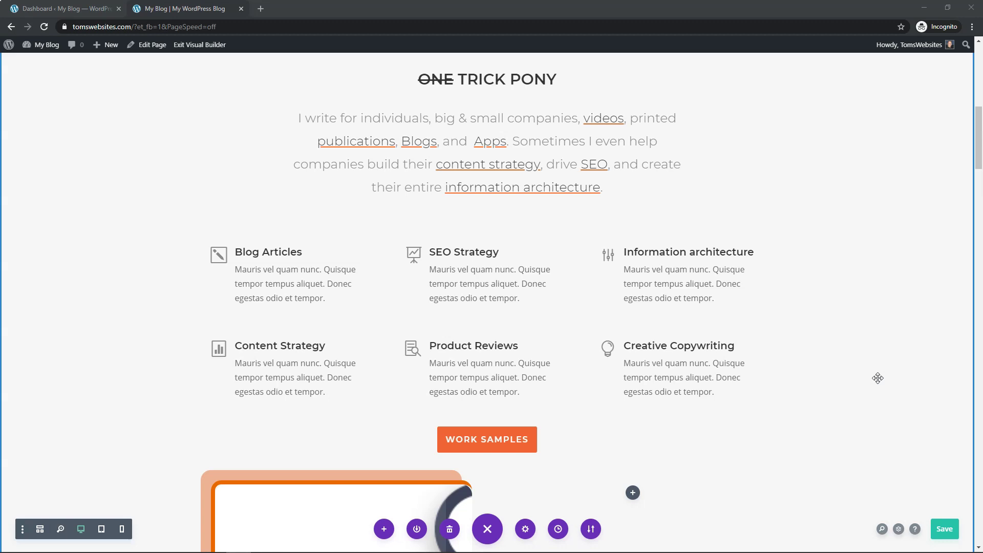
scroll(866, 376, down, 1)
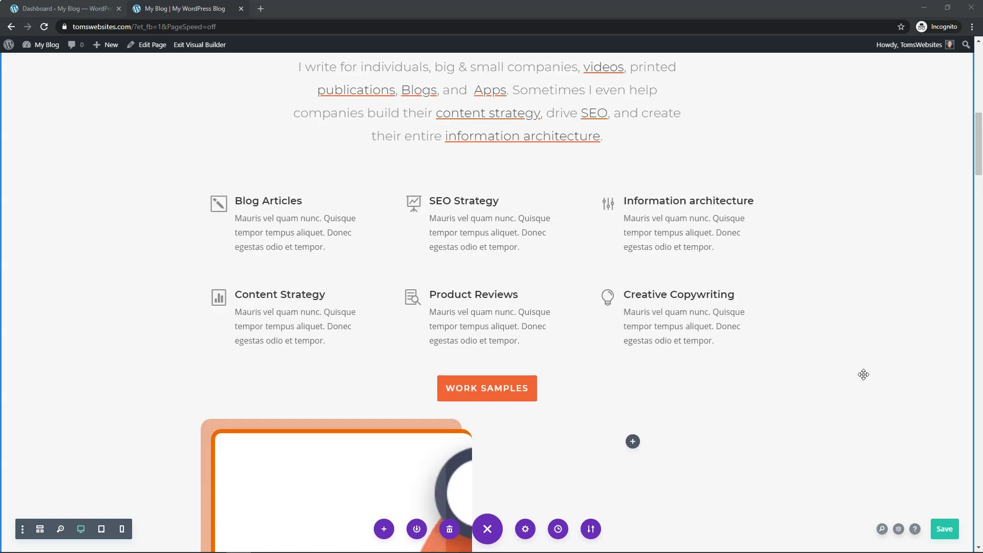
scroll(862, 367, down, 3)
drag(455, 227, 359, 221)
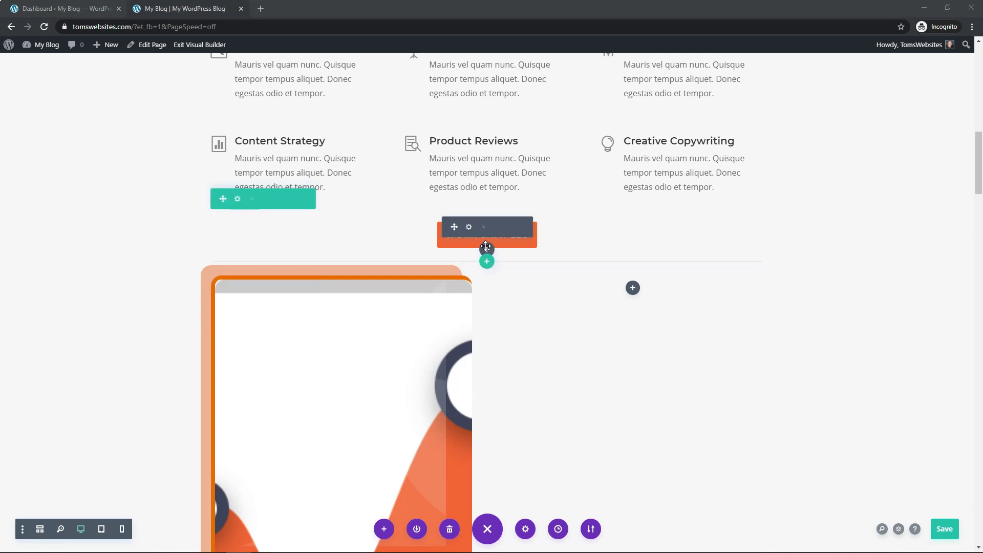
click(487, 261)
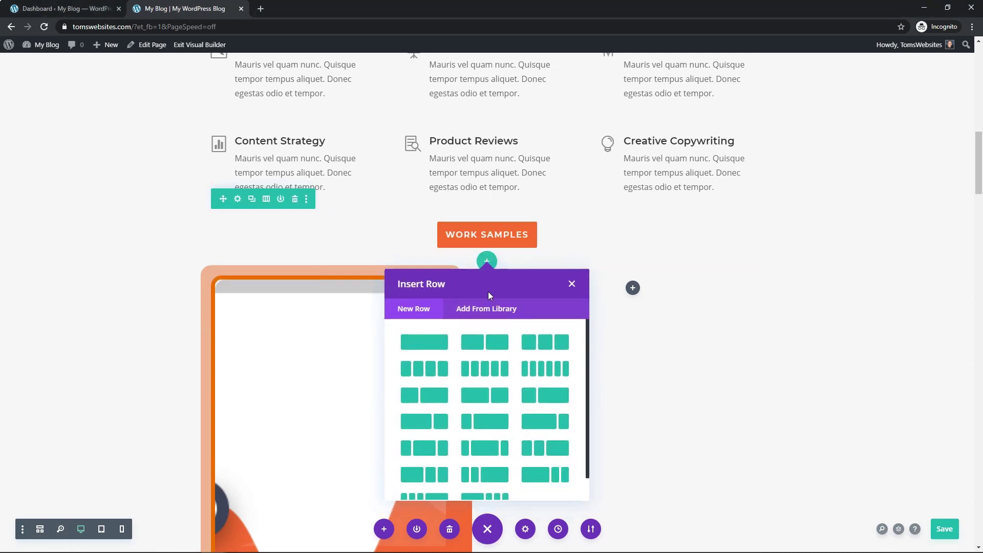
click(490, 344)
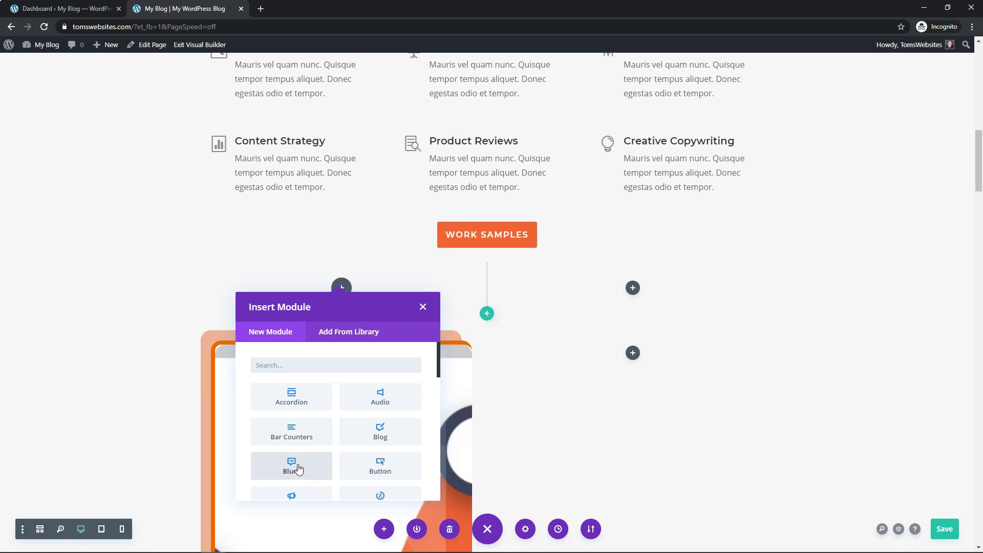
click(299, 469)
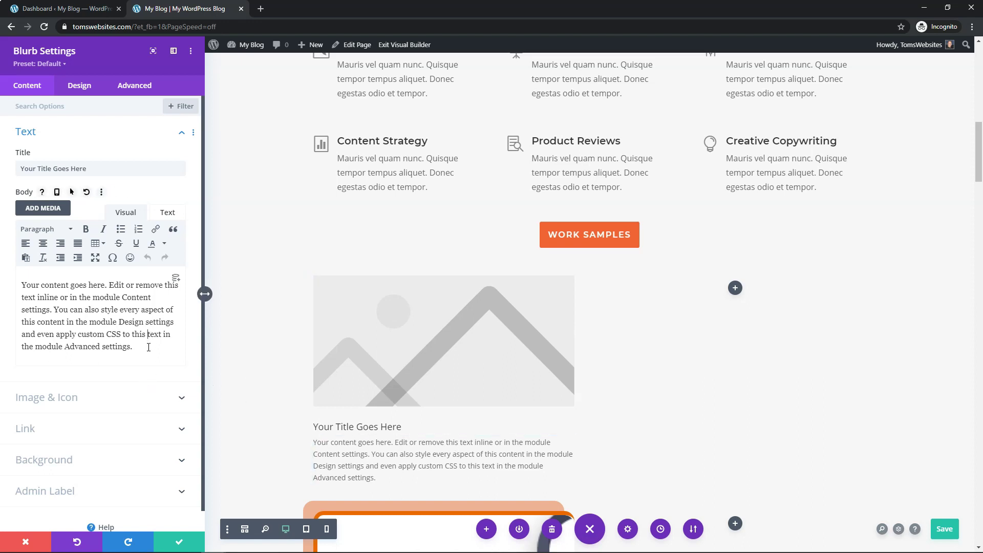
Shorten the blurb's body text to "Your content goes here. Edit or remove this text inline or in the module."
drag(134, 347, 122, 296)
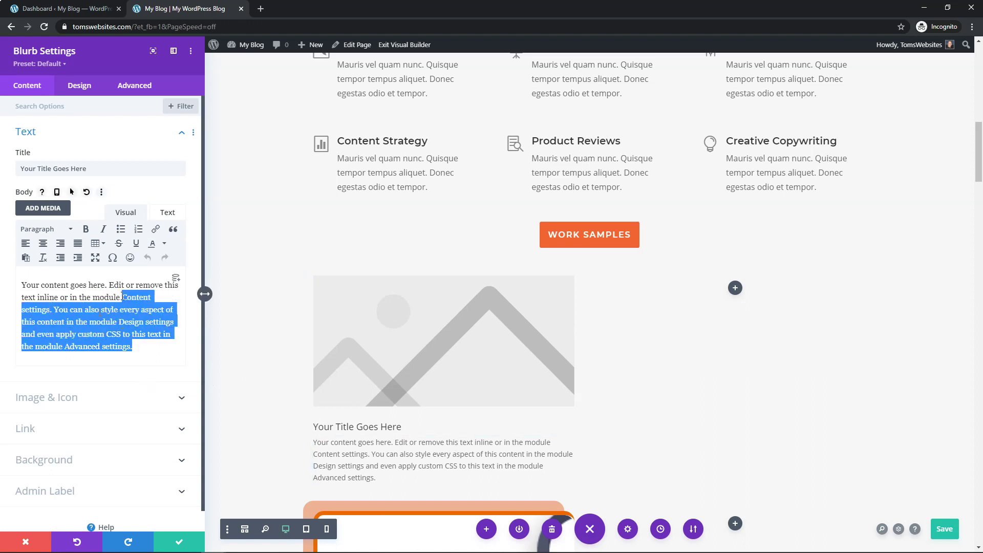
text(.)
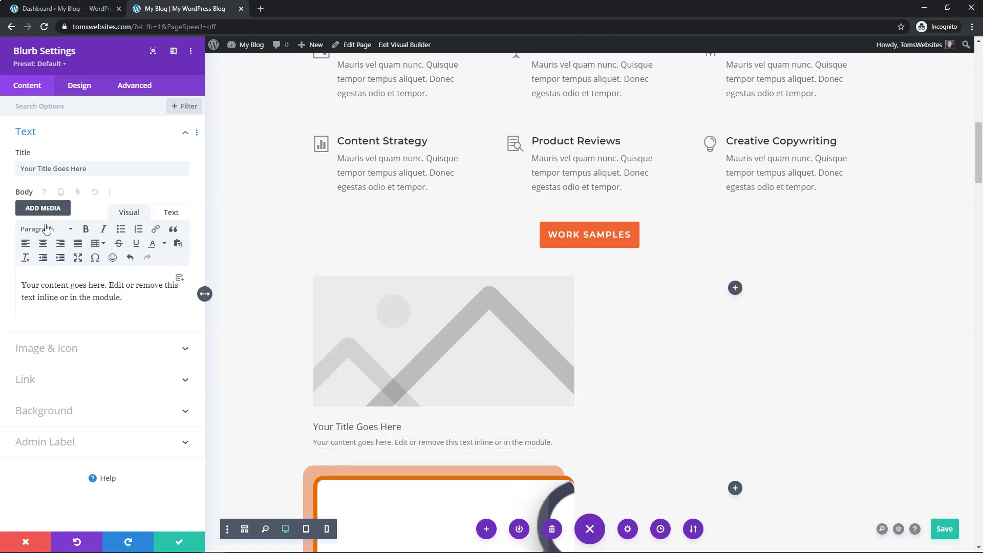
click(119, 136)
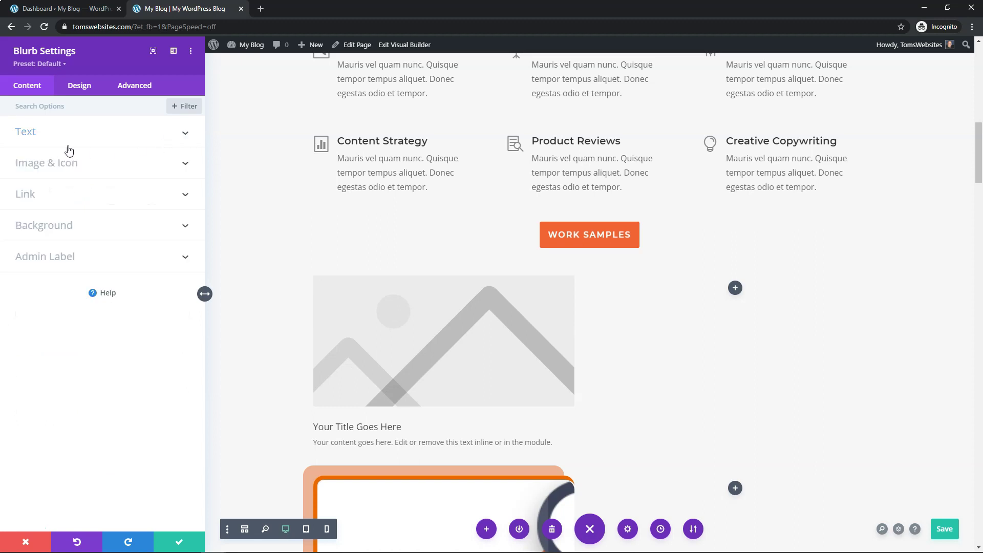
Replace the blurb's placeholder image with Writing.jpg from the media library
click(76, 167)
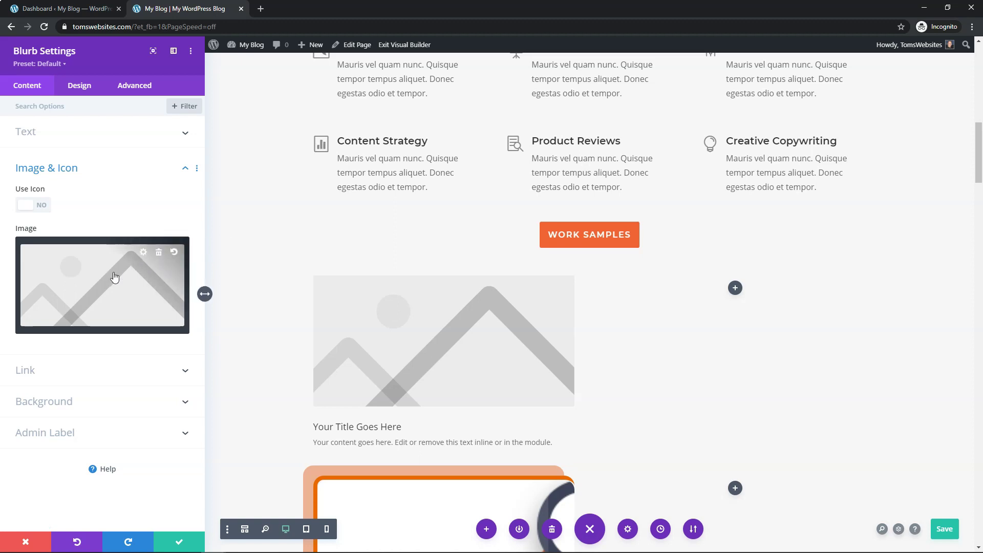
click(89, 284)
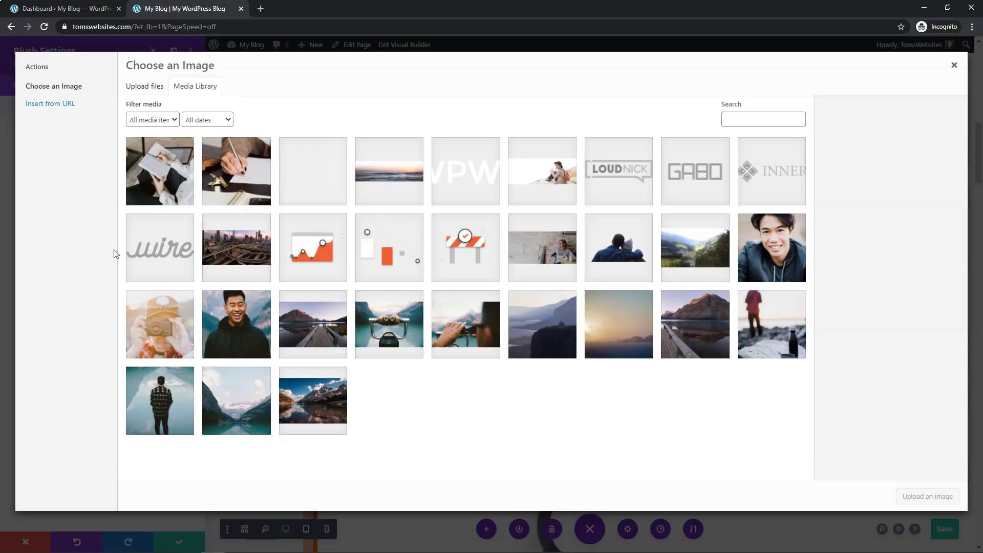
click(164, 179)
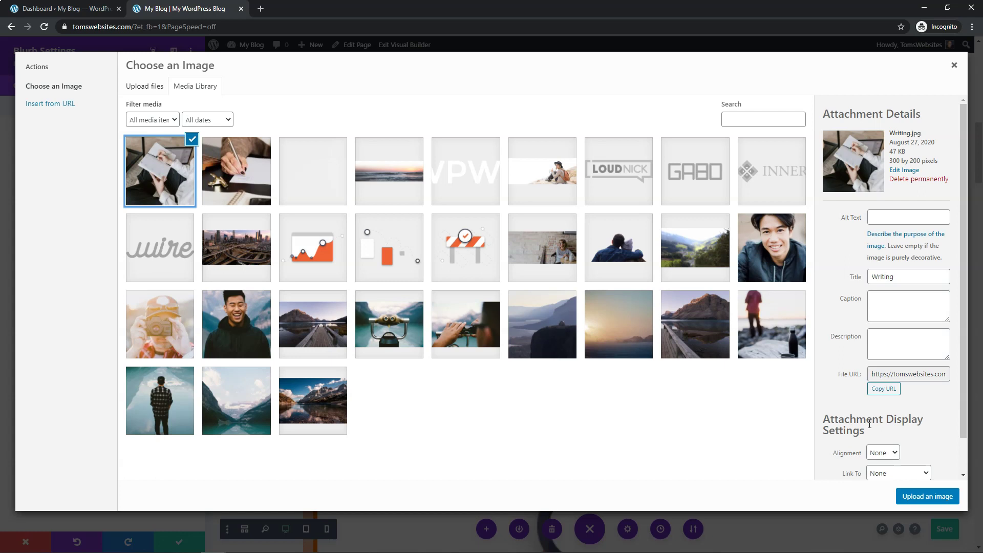
click(924, 496)
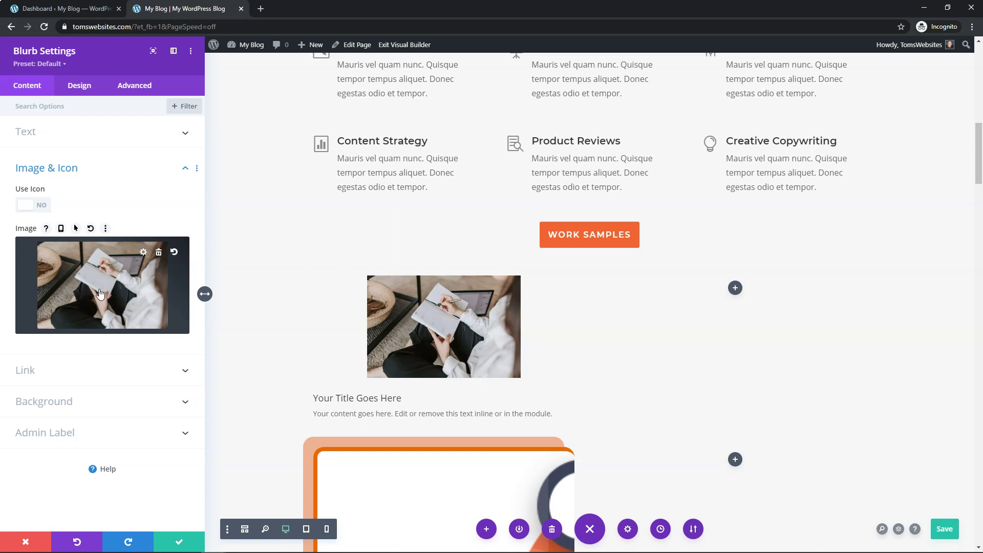
Replace the blurb's placeholder title with "Writing Services"
click(67, 370)
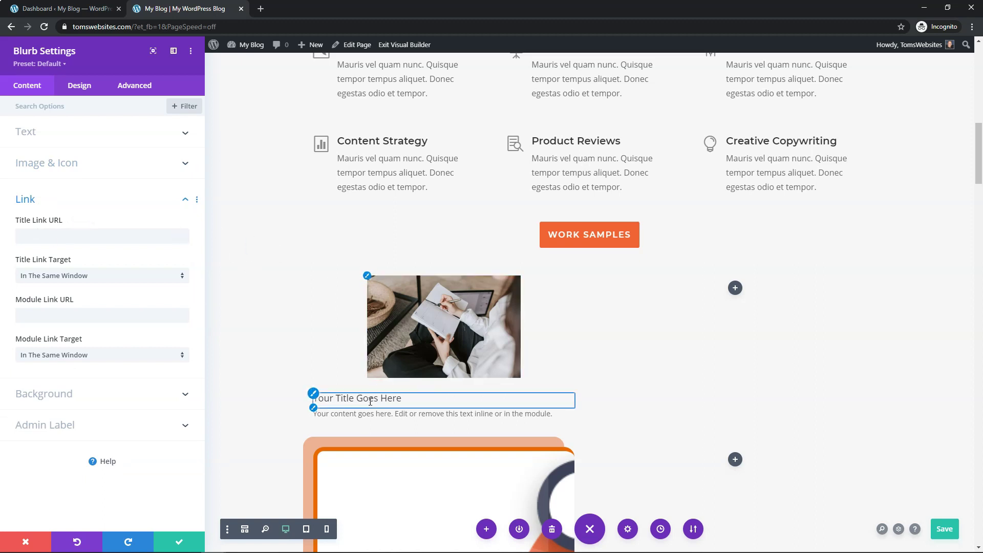
click(381, 399)
drag(401, 399, 314, 399)
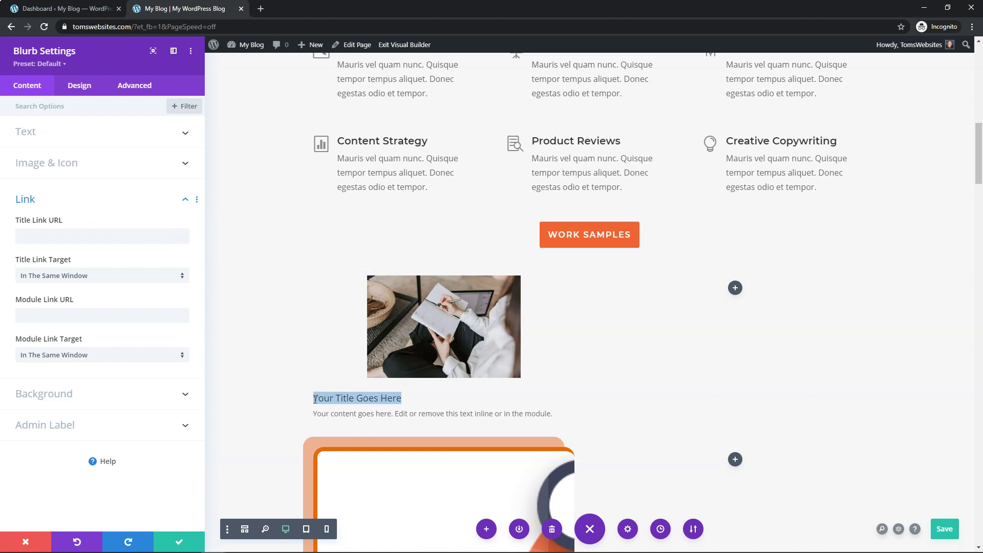
text(Writing Services)
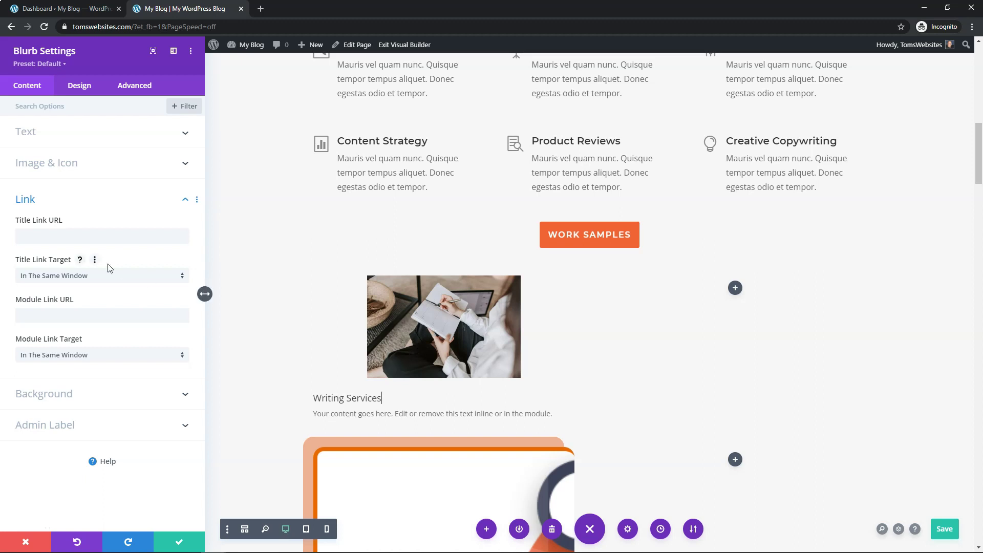
Set the blurb's title link target to In The New Tab
click(111, 278)
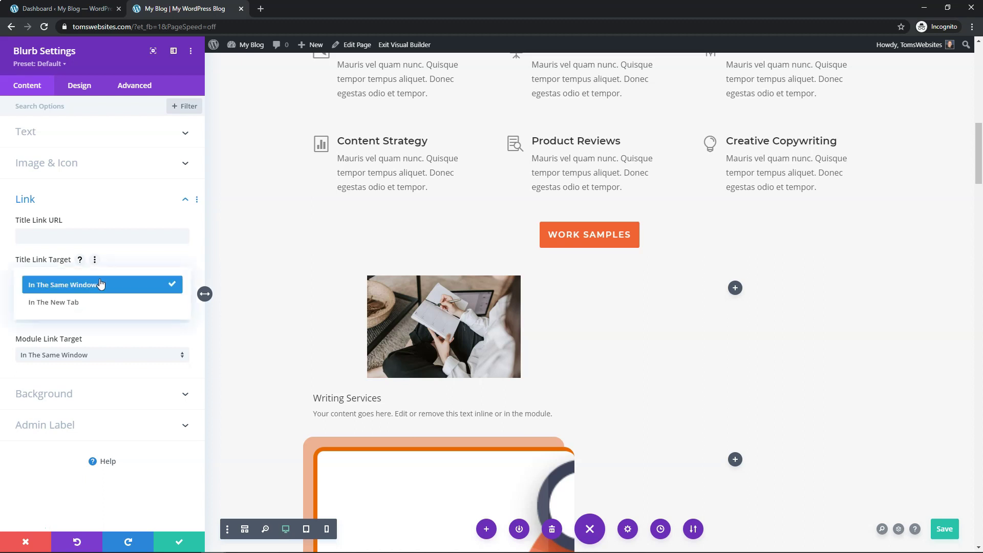
click(100, 303)
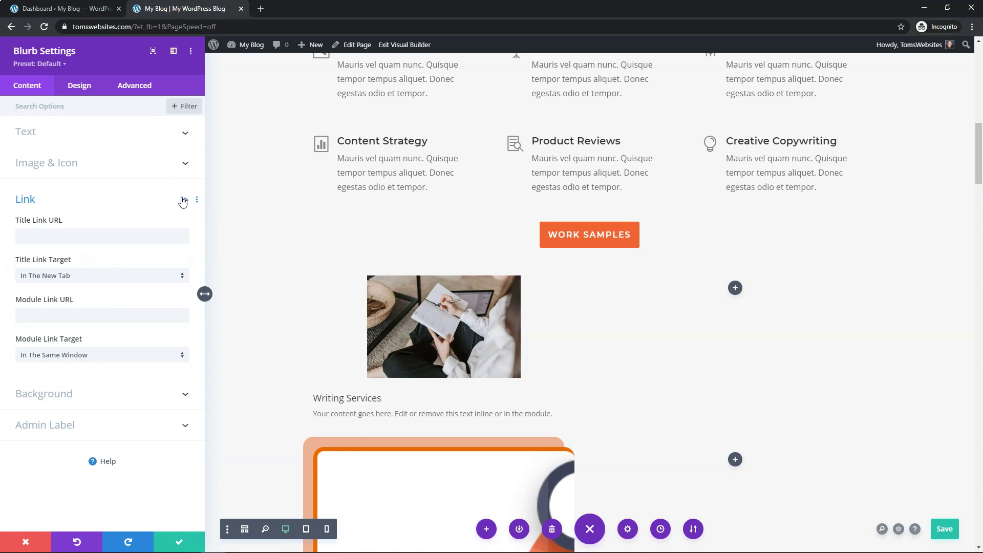
click(183, 200)
Try the background colors #0c71c3 and #e09900 on the blurb, and reset its background to none
click(127, 226)
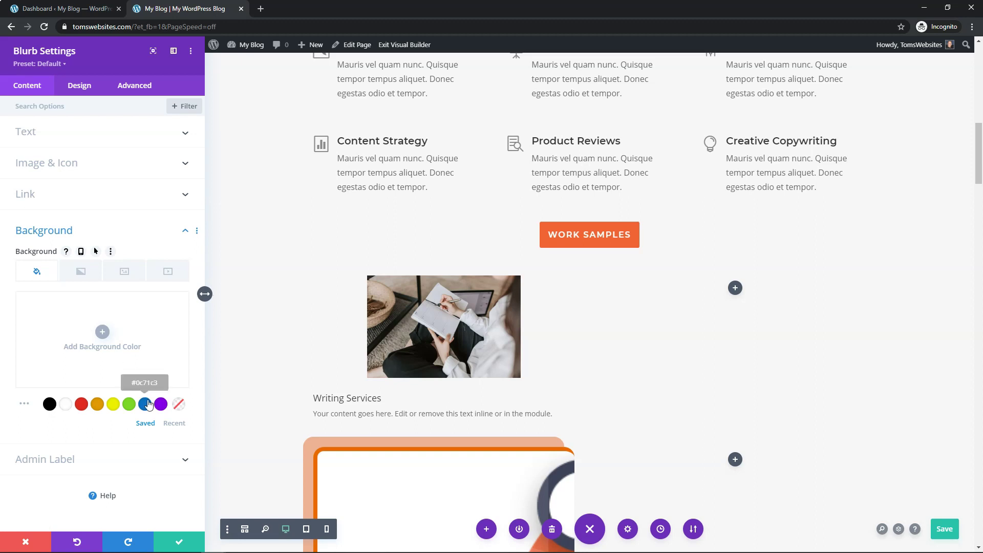
click(146, 405)
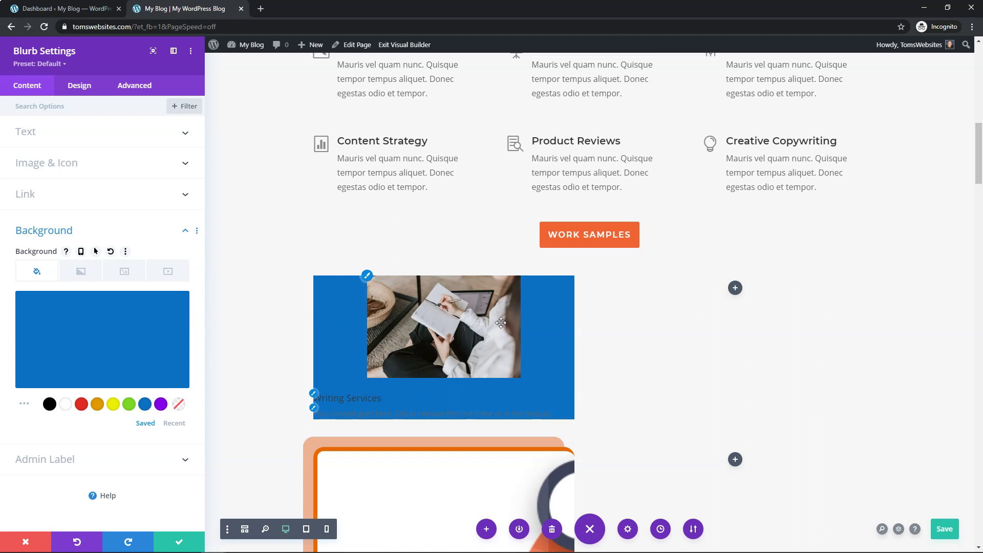
click(97, 404)
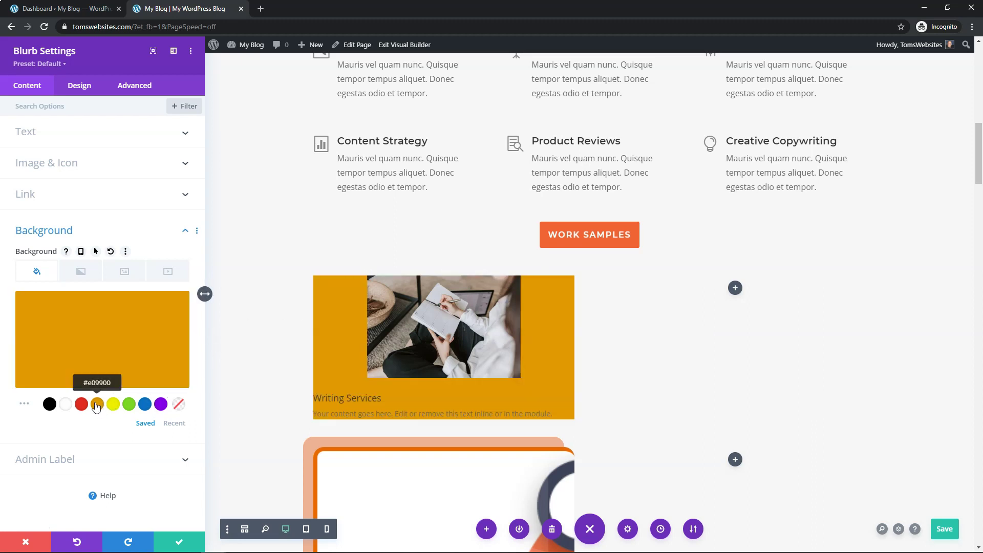
click(91, 338)
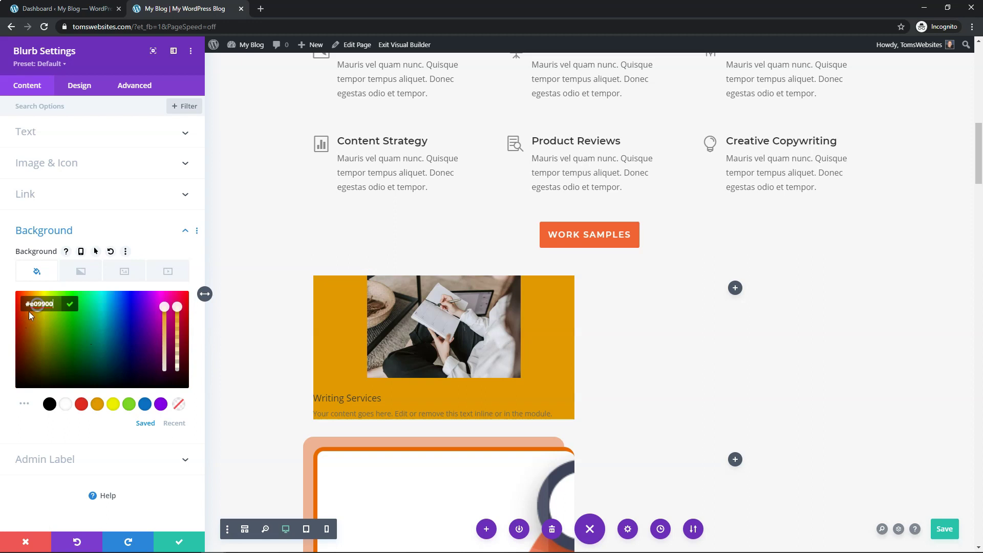
drag(34, 312, 24, 302)
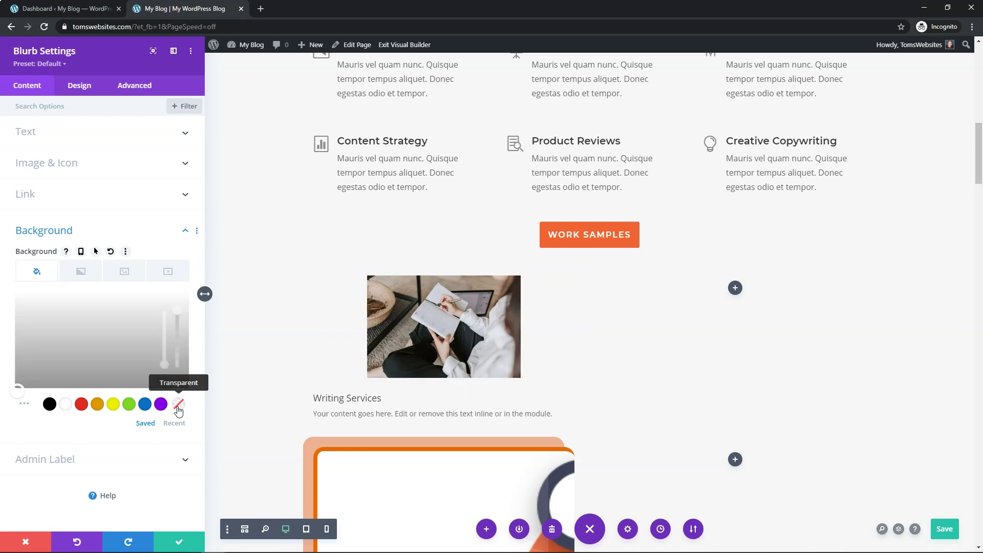
click(178, 408)
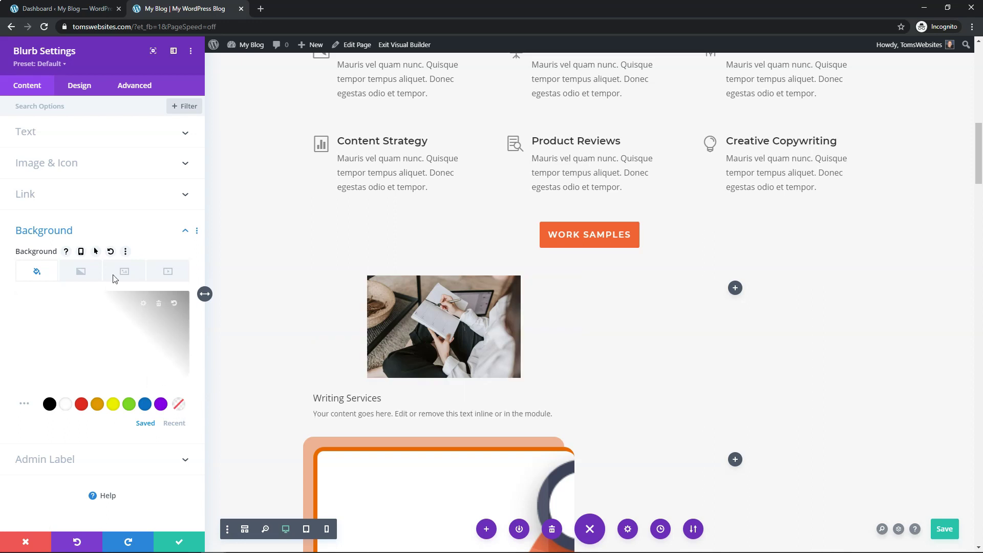
click(110, 252)
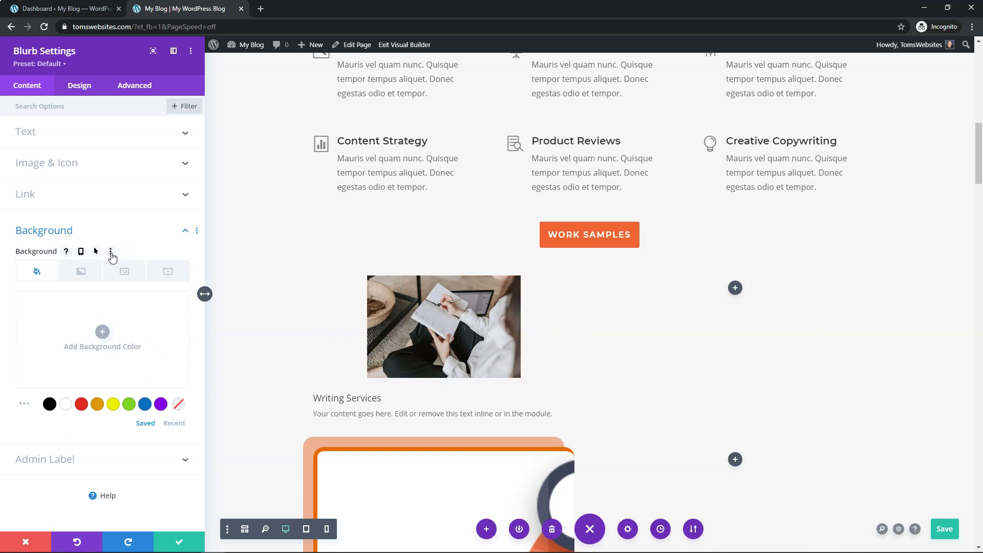
click(185, 231)
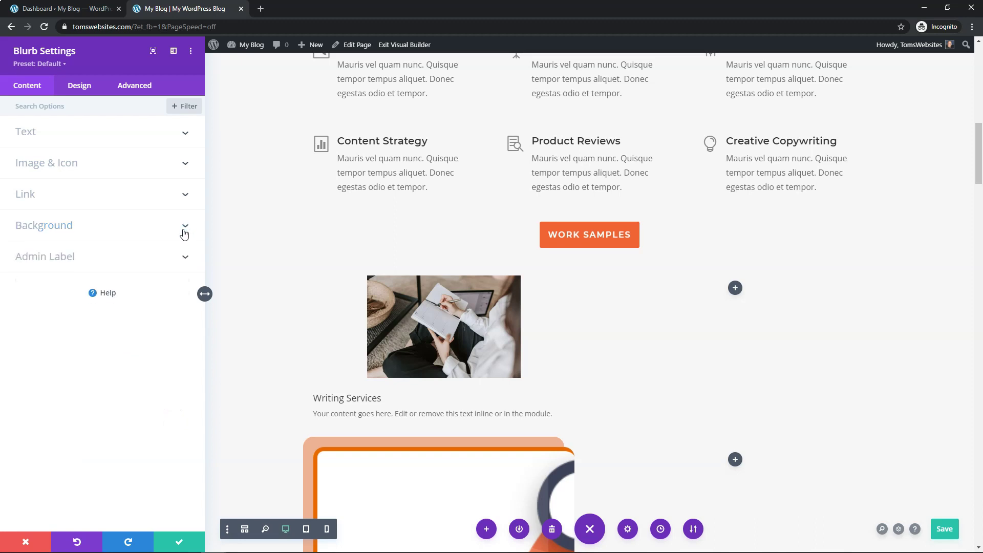
Try the Left image placement in the blurb's design settings, and return the placement to Top
click(83, 92)
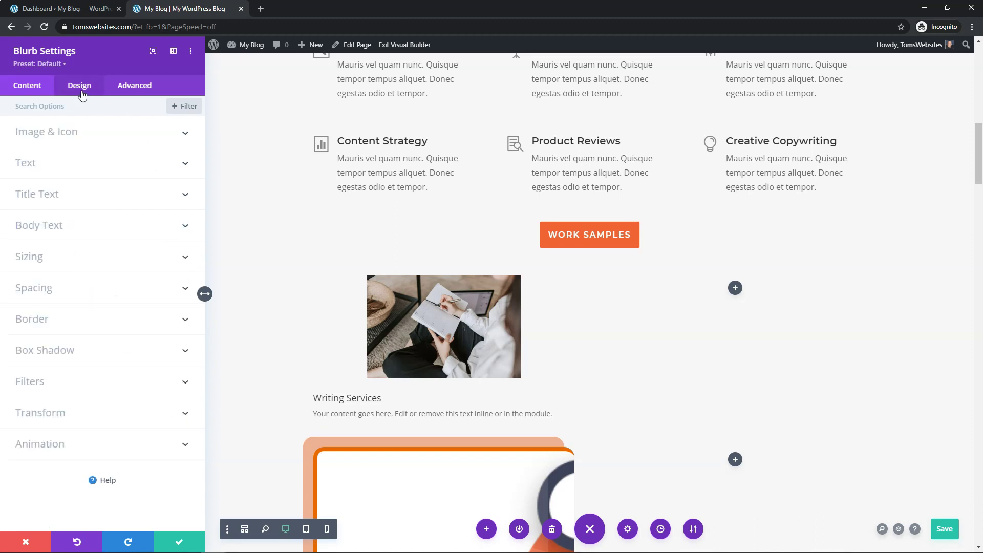
click(119, 137)
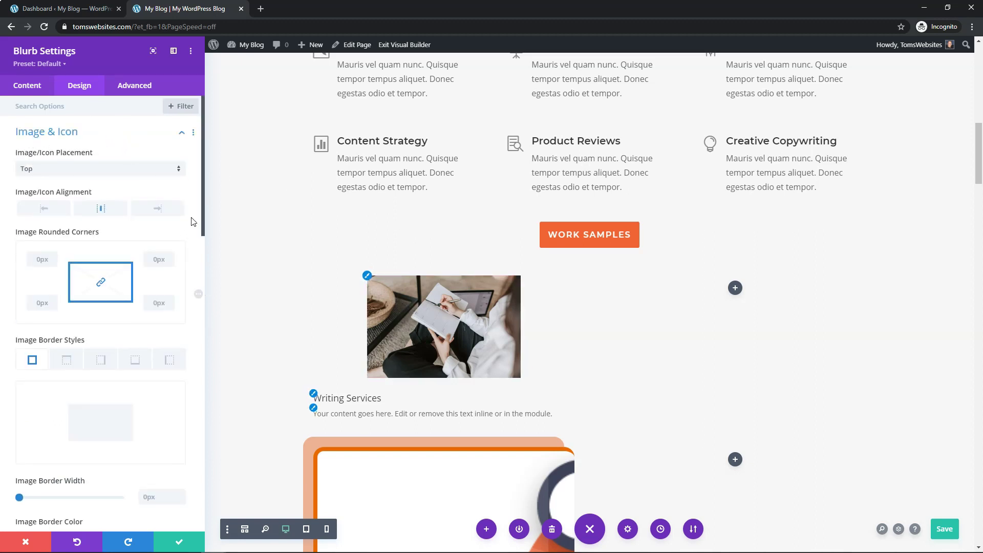
click(91, 171)
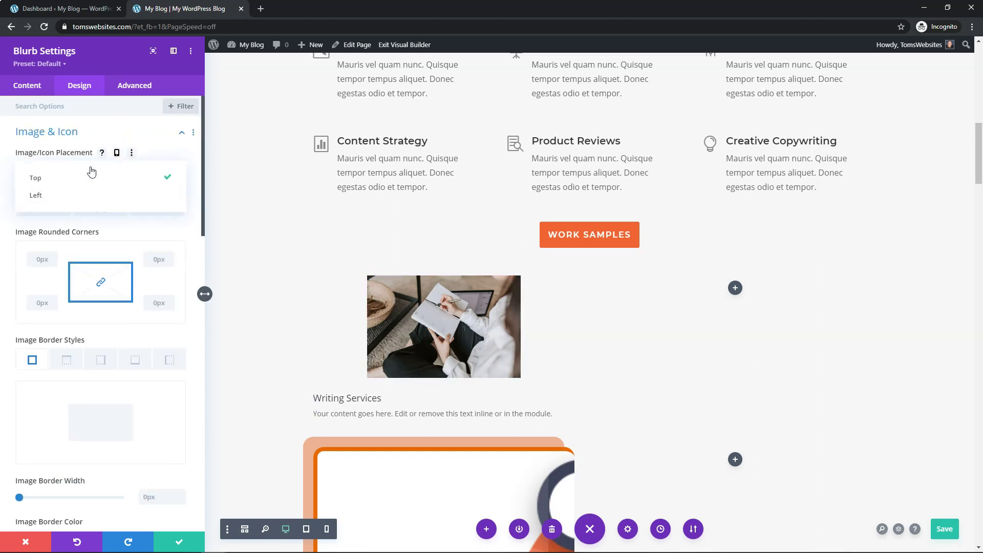
click(60, 195)
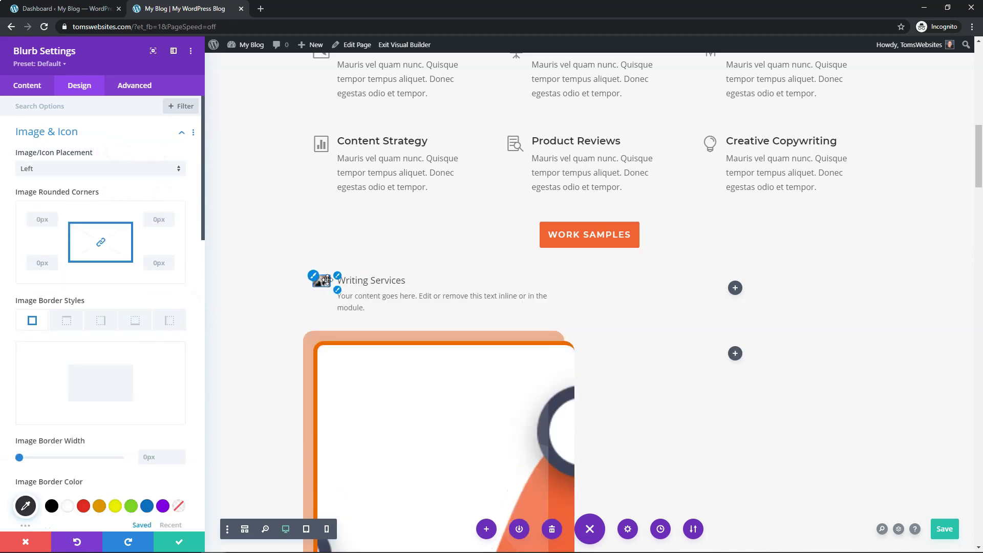
click(140, 171)
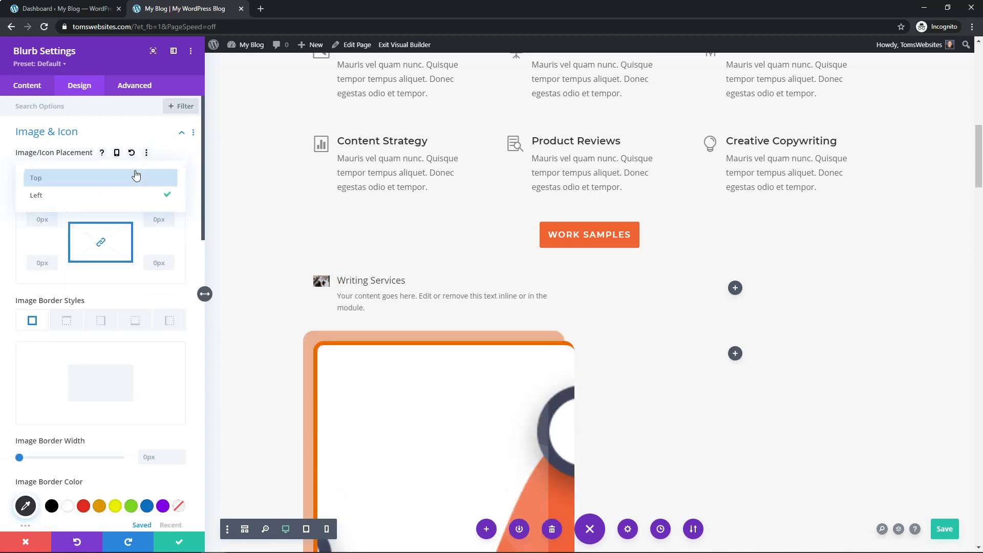
click(105, 183)
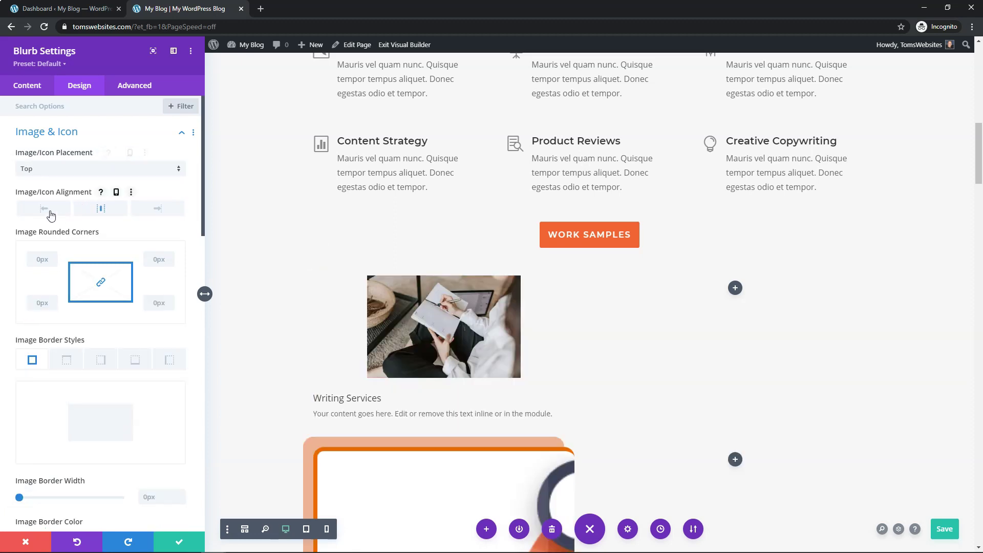
Try left and center alignment for the blurb's image, and set it to right alignment
click(45, 210)
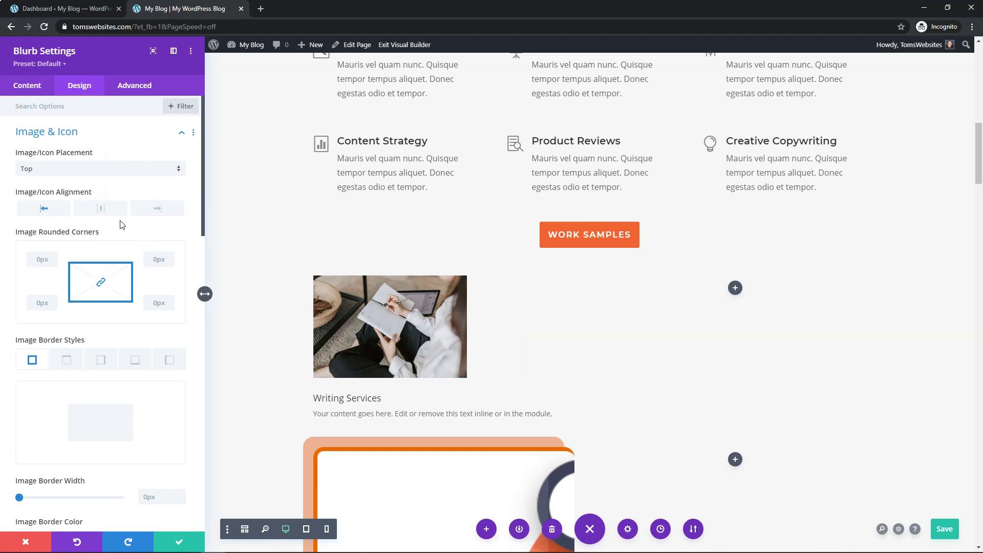
click(101, 210)
click(161, 211)
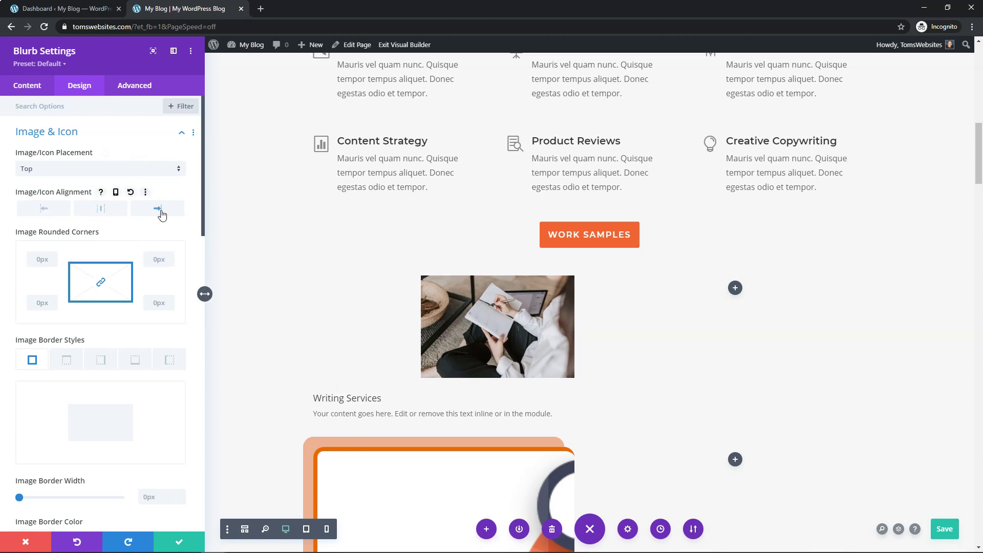
Set the blurb image to center alignment with 20px rounded corners, and save the page
click(97, 212)
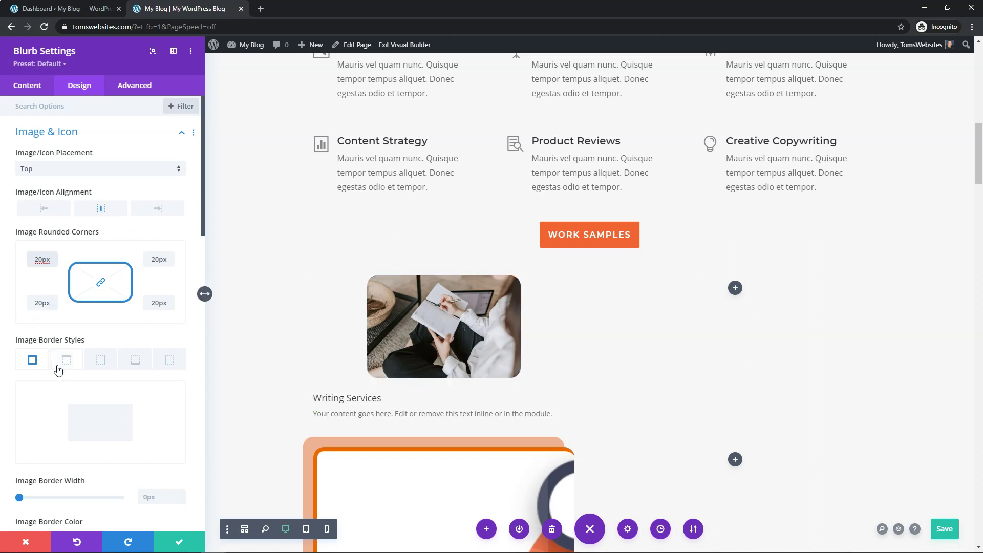
scroll(69, 359, down, 1)
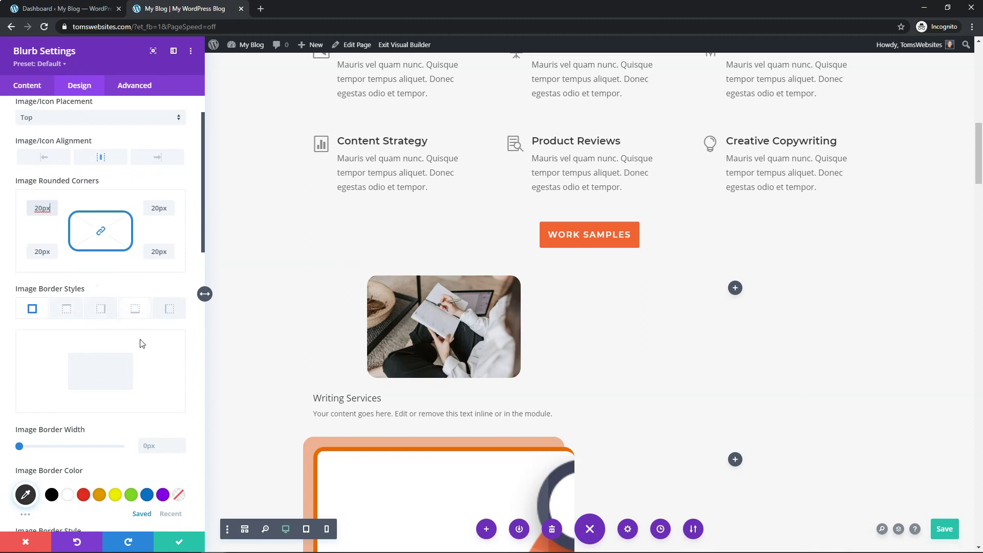
key(ctrl+s)
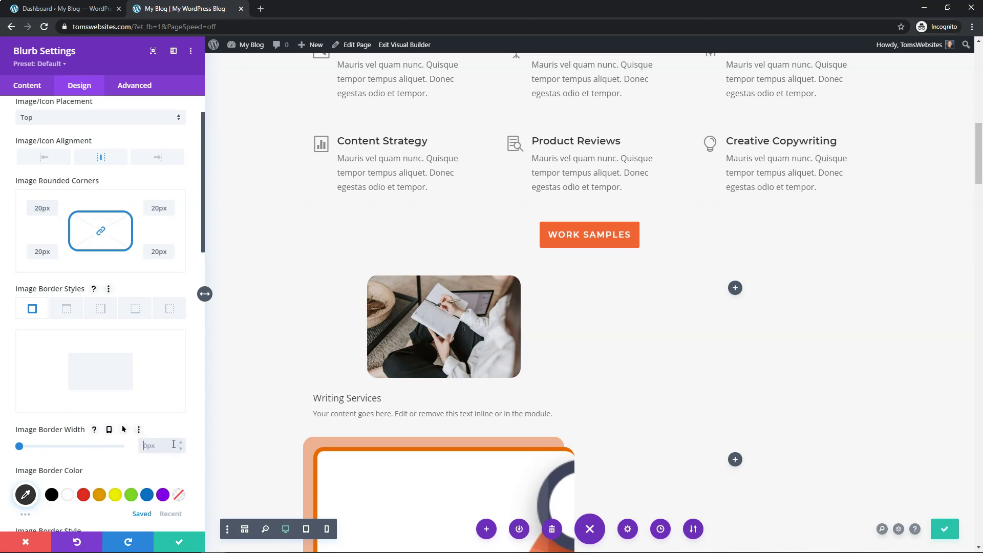
Try a 2px red border on all sides of the blurb image, and return the border width to 0px
click(180, 442)
click(180, 441)
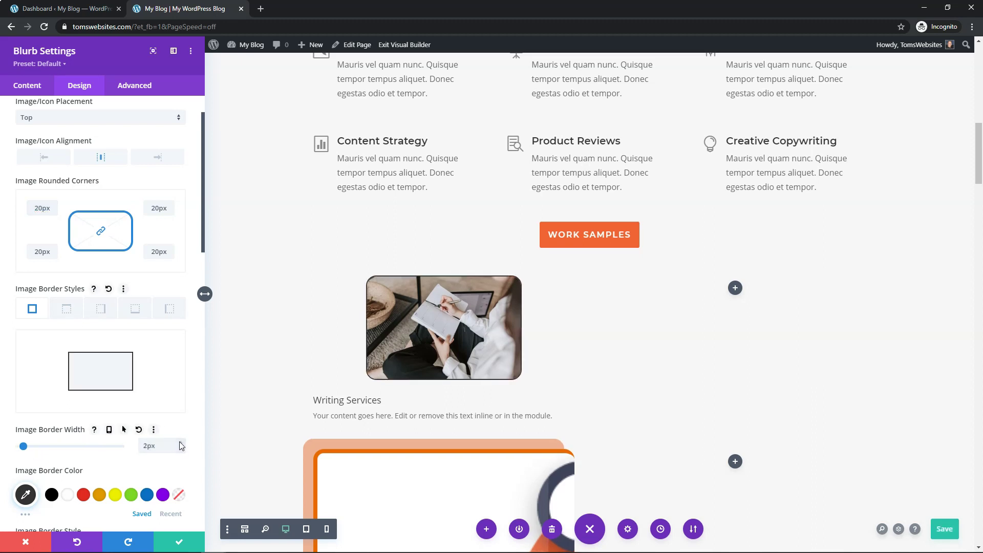
click(83, 494)
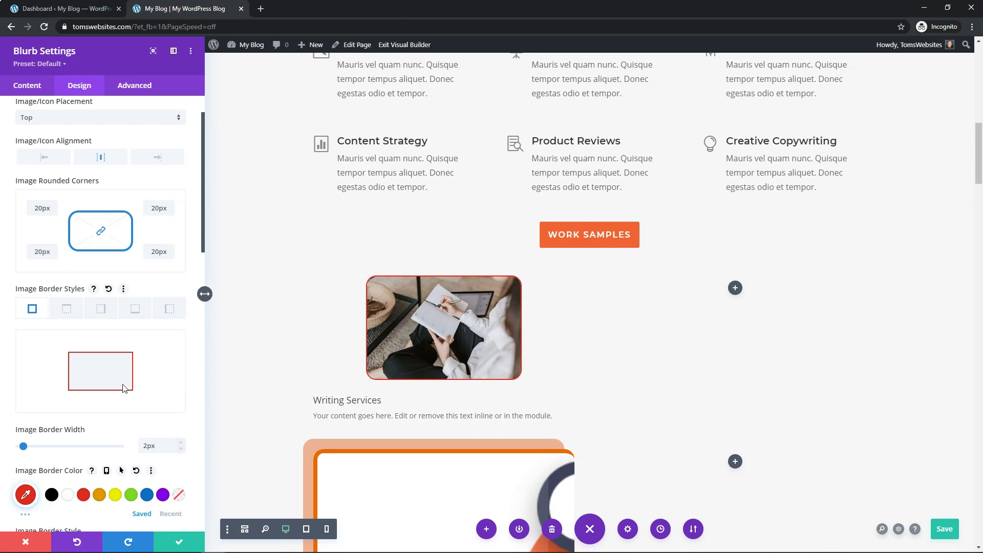
click(136, 312)
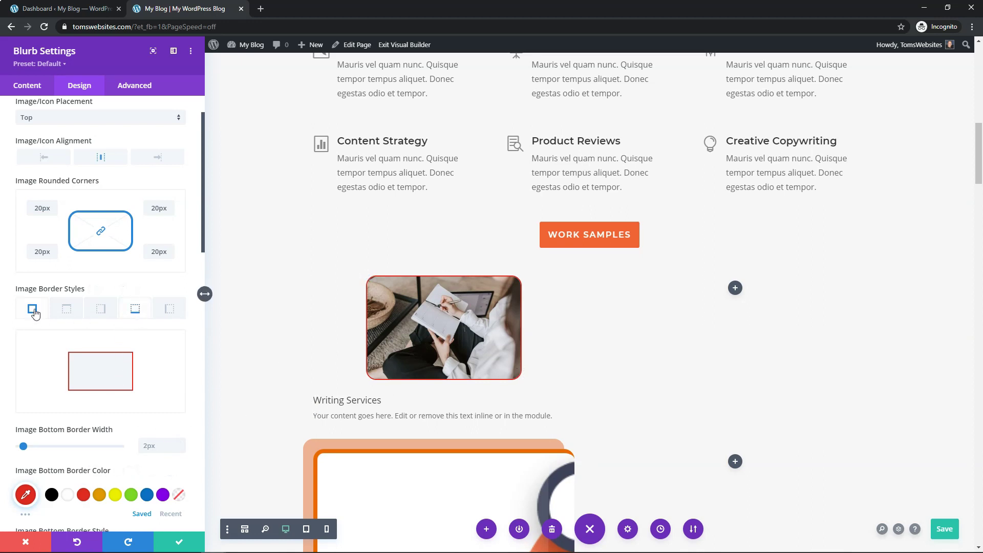
click(32, 311)
click(180, 449)
click(180, 449)
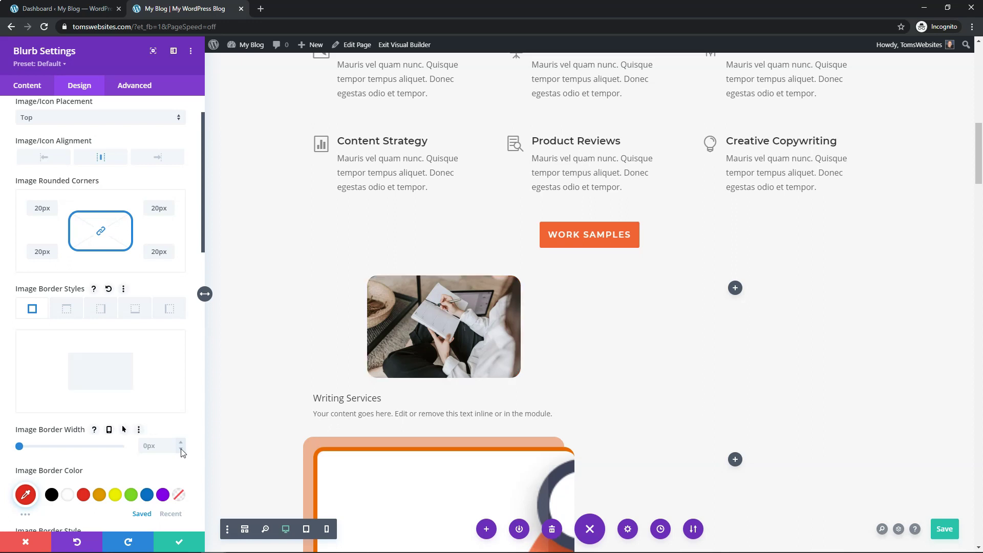
Try bottom-only border widths of 5px and 8px on the blurb image, and reset the bottom border width
click(136, 312)
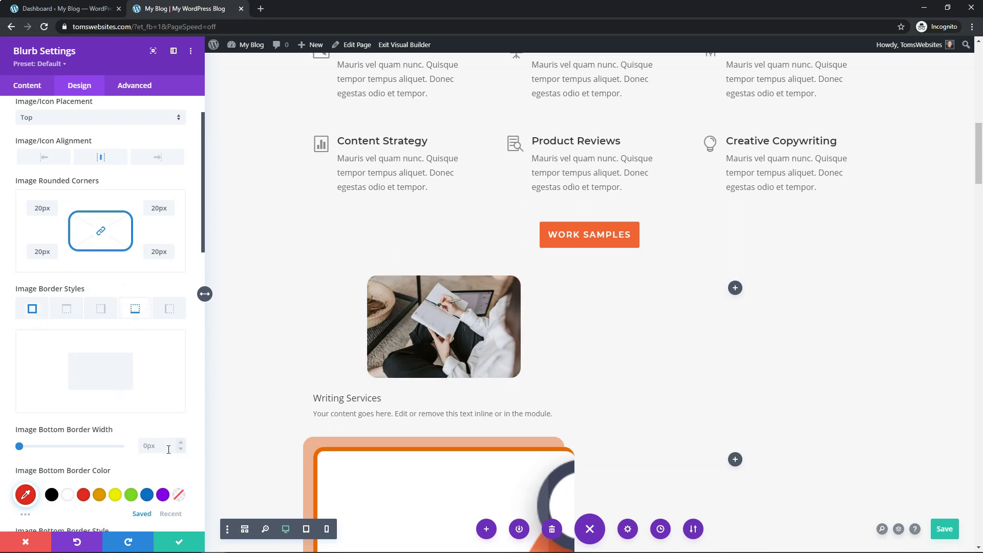
click(180, 443)
click(180, 443)
click(180, 444)
click(179, 444)
click(180, 443)
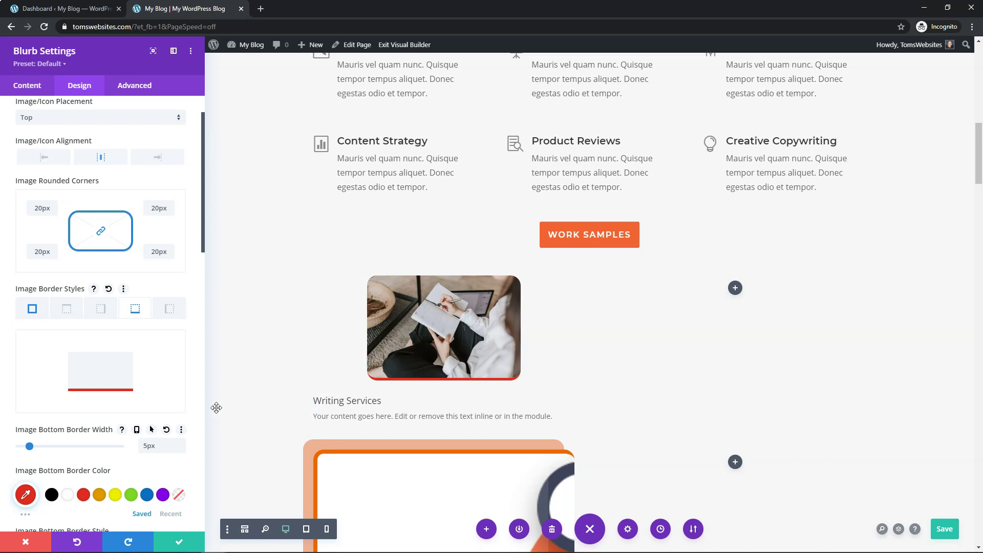
click(180, 444)
click(180, 445)
click(180, 445)
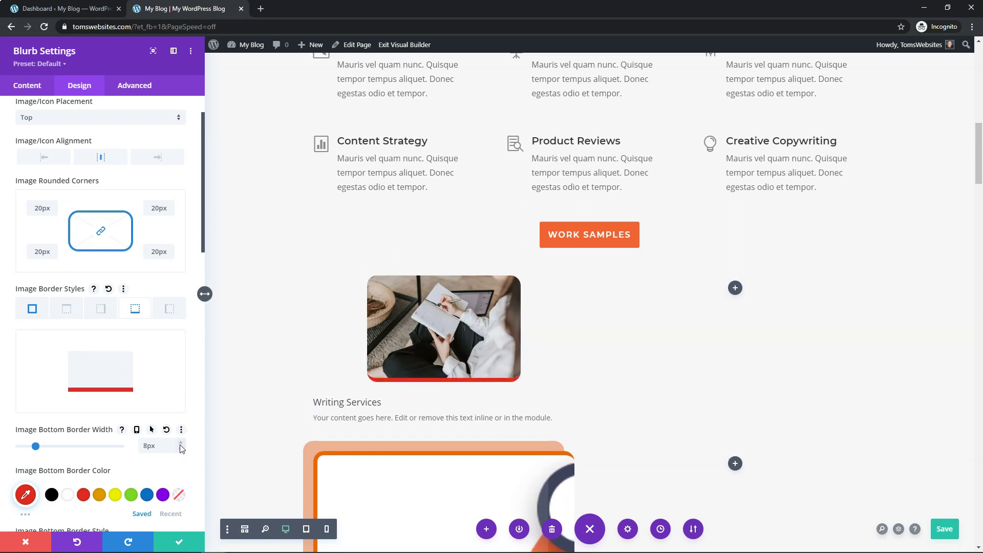
click(166, 431)
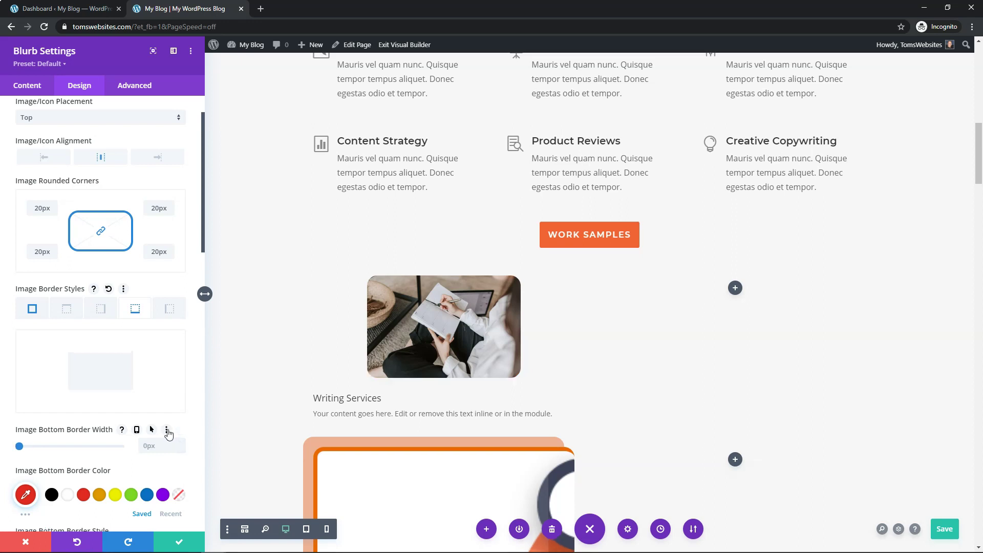
click(33, 309)
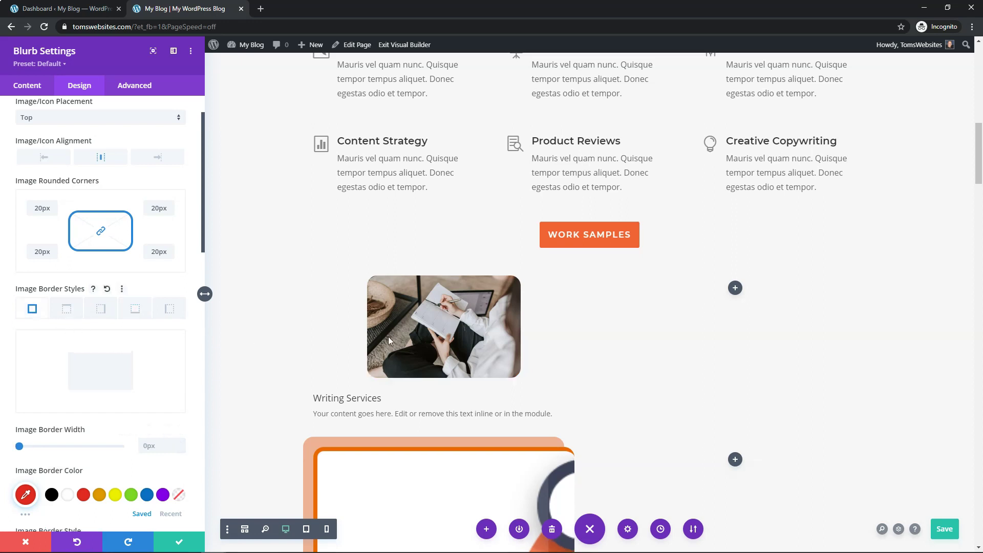
Apply the box shadow preset that surrounds the blurb image with a soft shadow on all sides
scroll(82, 349, down, 5)
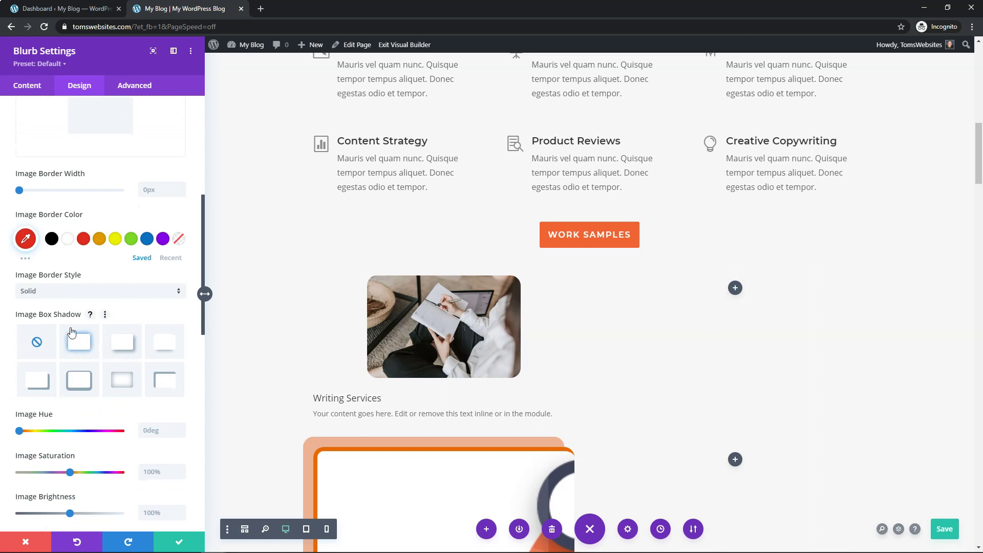
click(78, 387)
click(80, 343)
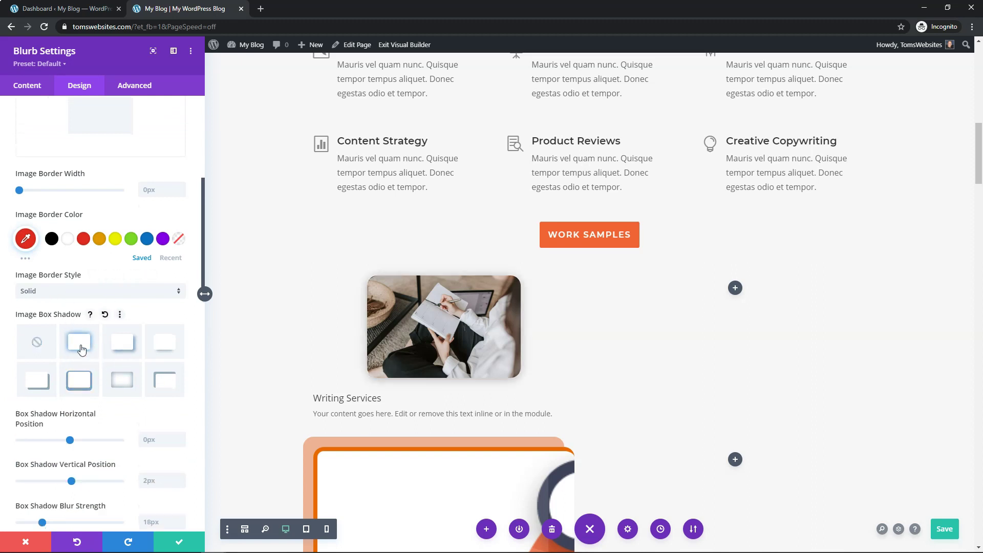
Set the image box shadow color to #000000 at full opacity
scroll(61, 358, down, 3)
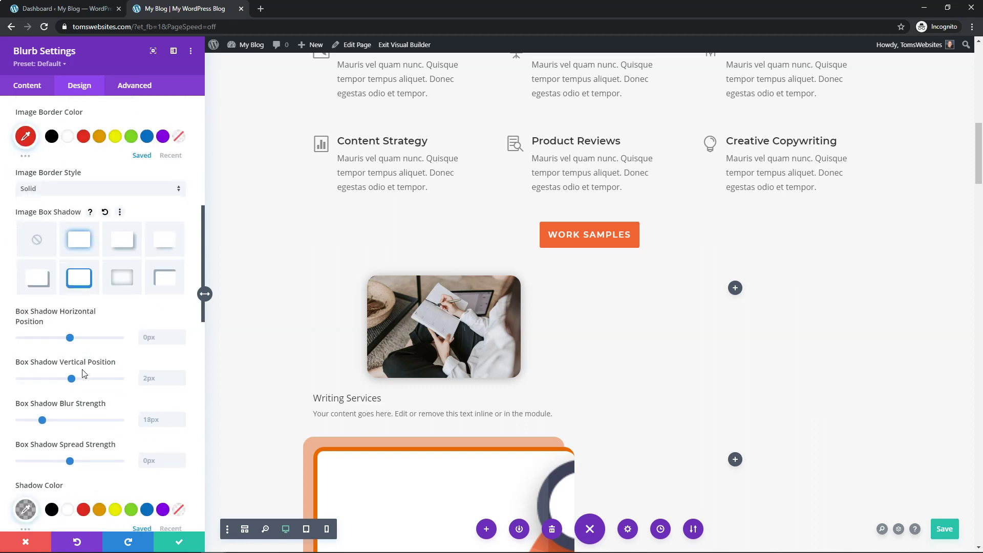
click(26, 458)
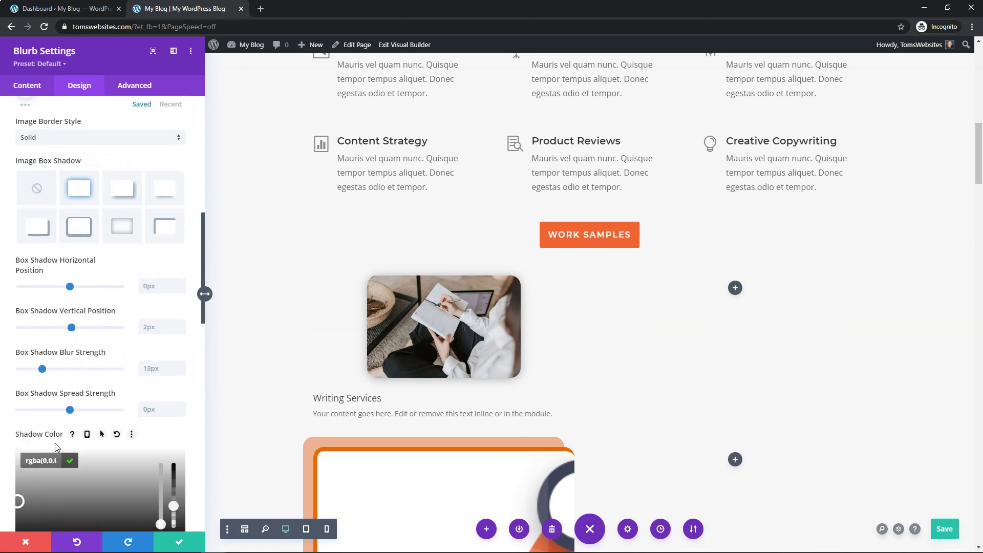
scroll(93, 420, down, 3)
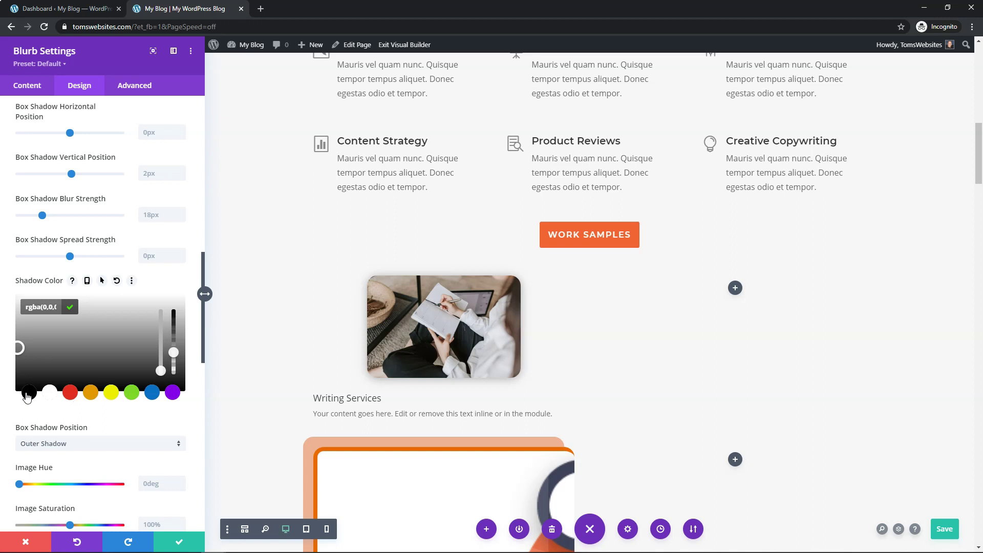
click(28, 393)
drag(174, 352, 175, 307)
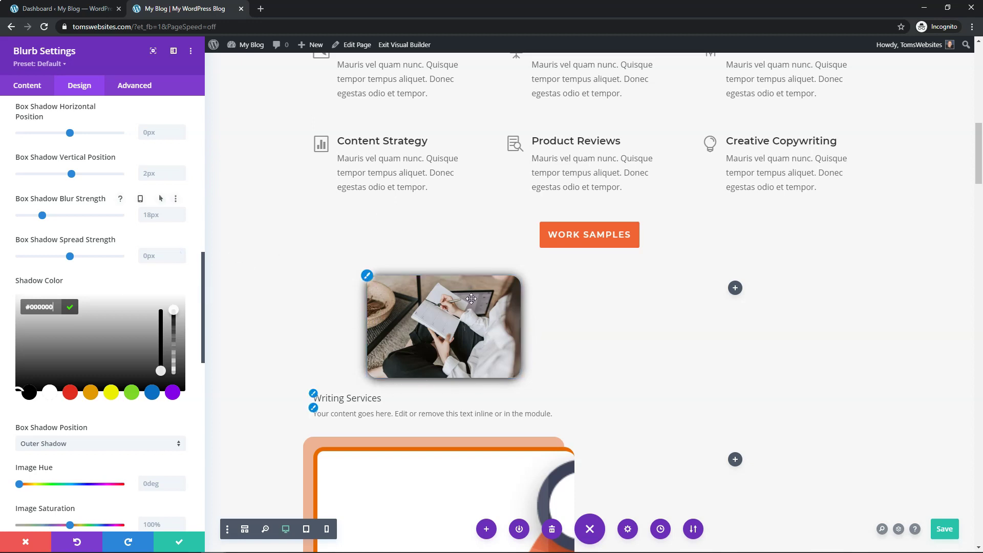
Set the image box shadow's blur strength to 27px, and save the page
mouse_move(43, 216)
mouse_down()
mouse_move(103, 219)
mouse_move(58, 219)
mouse_up()
click(56, 218)
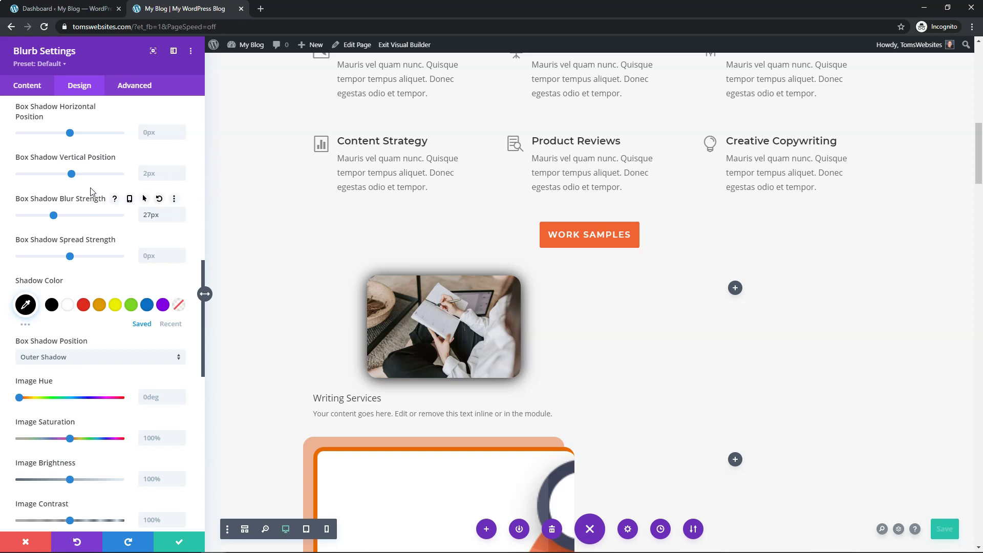
scroll(90, 191, up, 8)
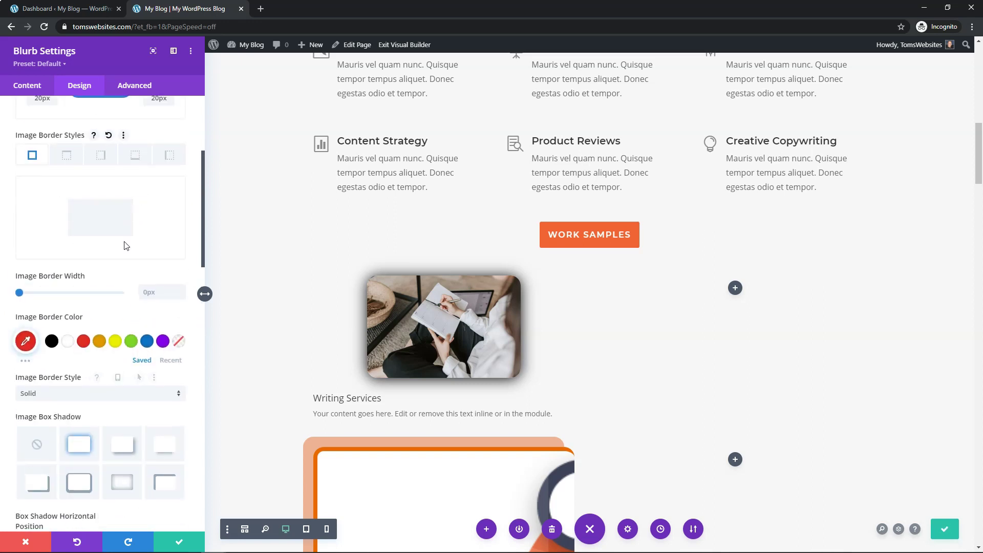
scroll(125, 246, up, 4)
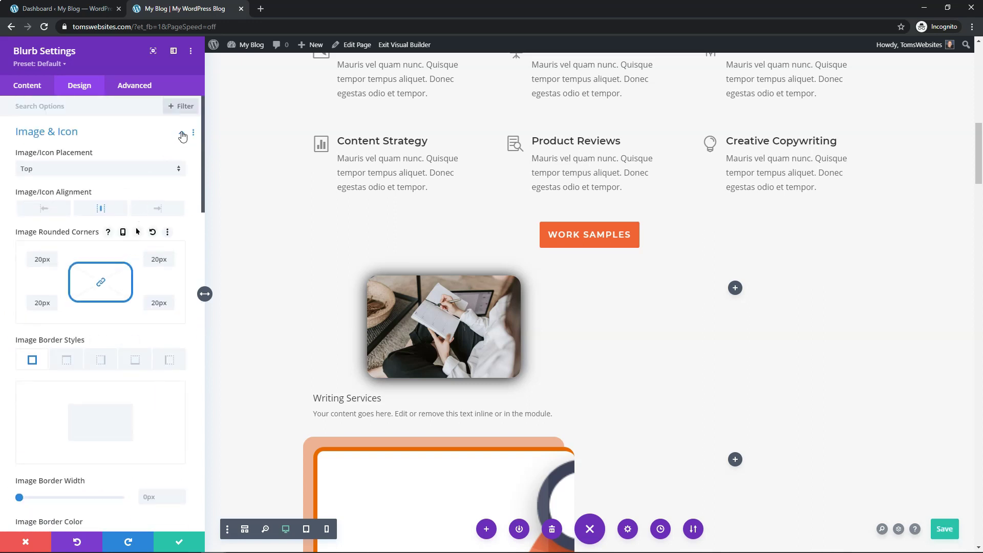
Set the blurb's overall text alignment to center
click(182, 136)
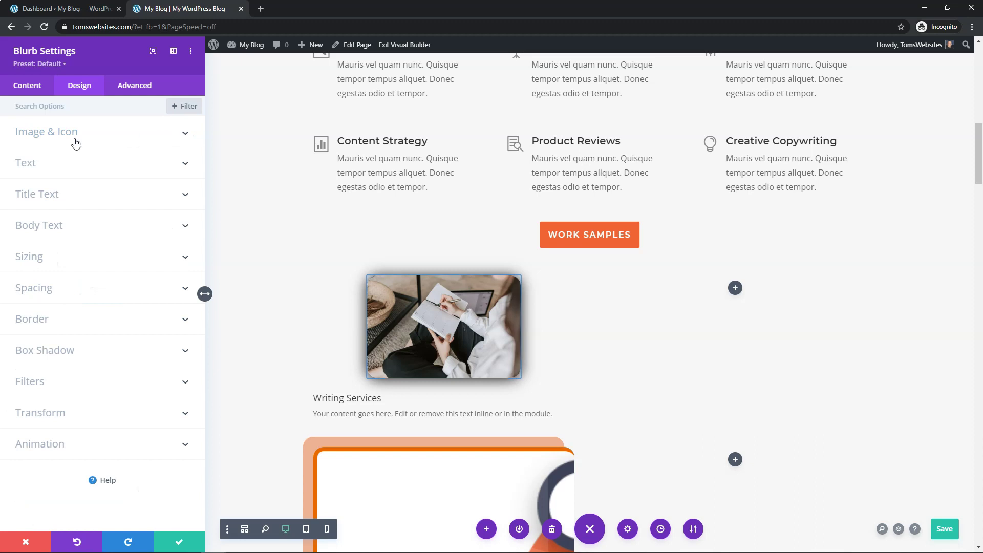
click(79, 165)
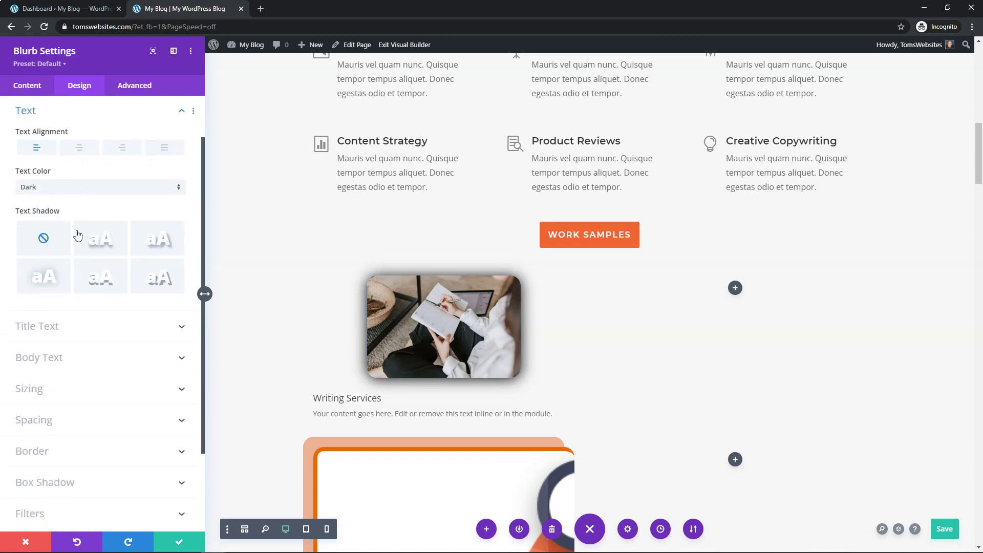
click(79, 149)
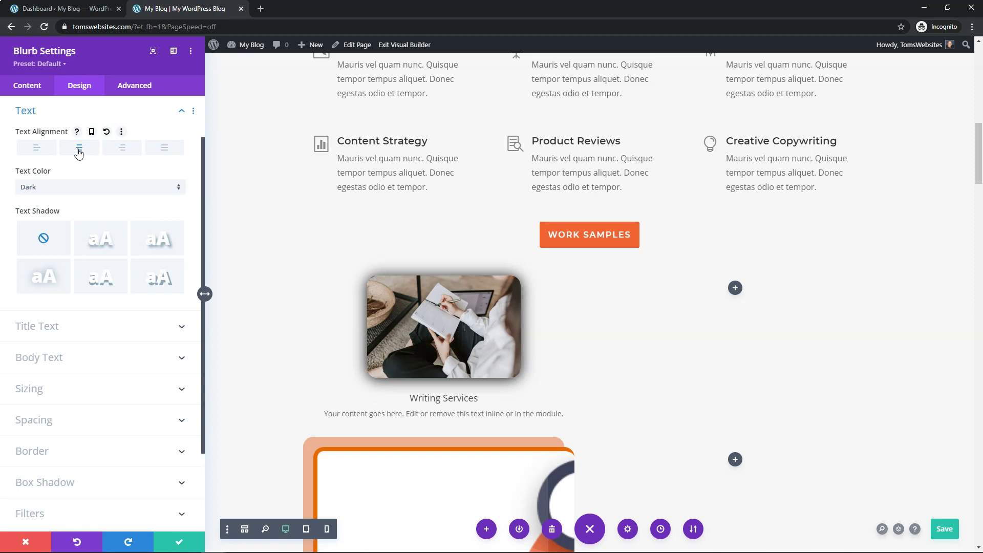
Set the blurb title's font weight to Bold and its text size to 26px
click(79, 333)
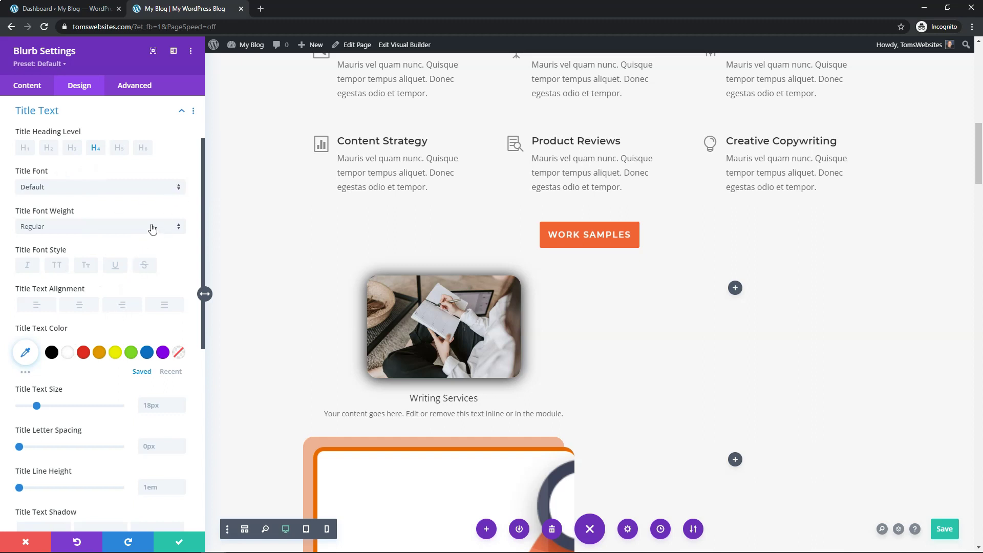
click(152, 229)
click(98, 292)
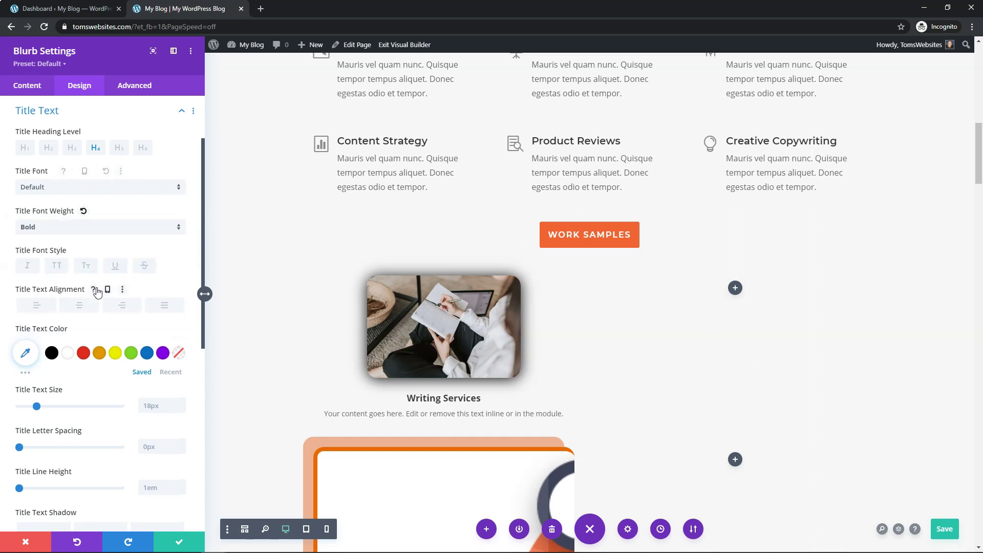
scroll(134, 311, down, 3)
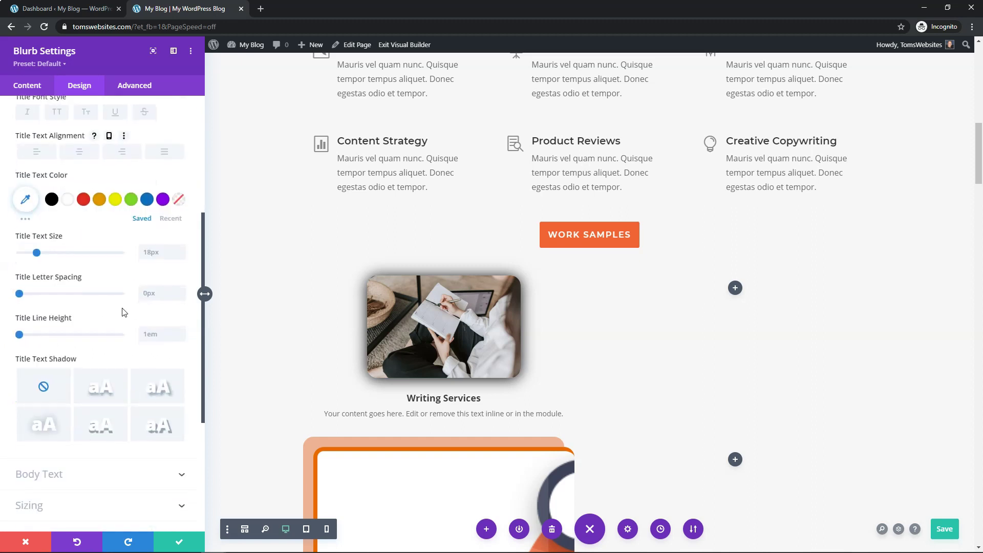
drag(37, 253, 46, 256)
click(180, 255)
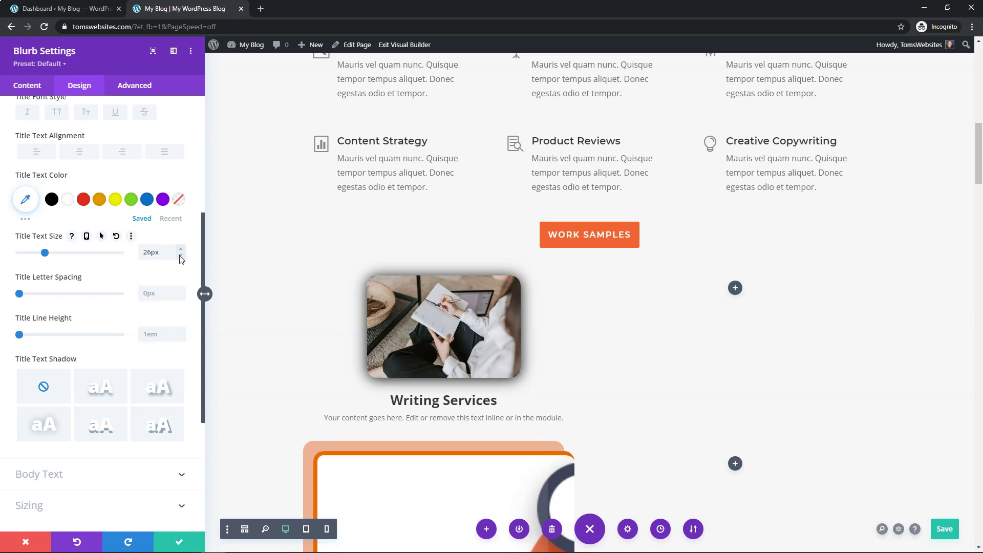
scroll(125, 259, up, 5)
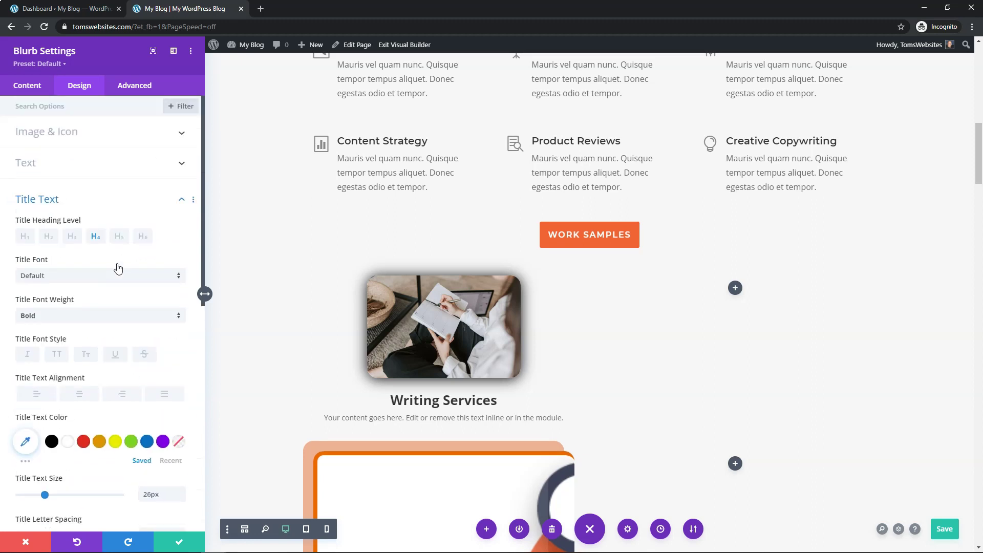
click(179, 202)
Set the blurb's body text size to 18px and its color to black
click(101, 230)
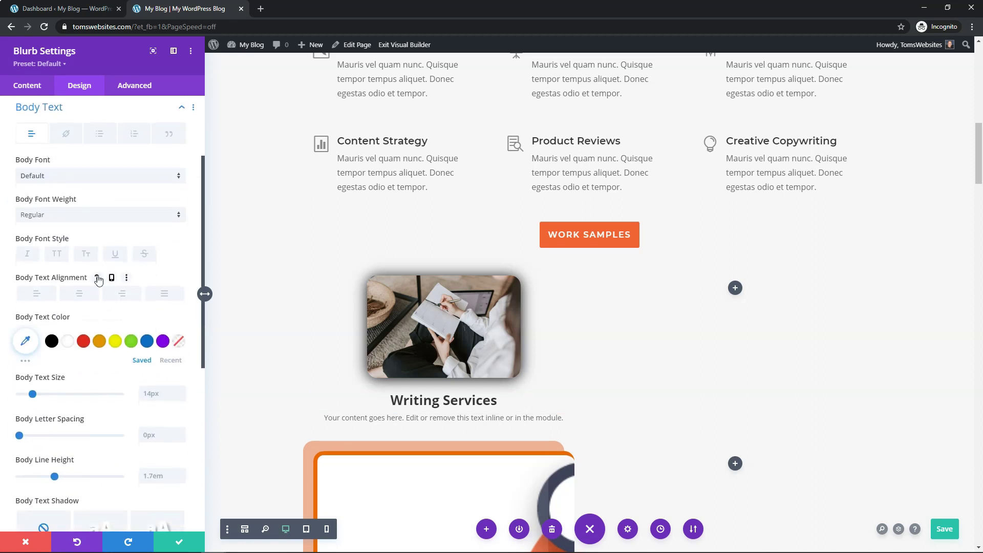
scroll(103, 279, down, 1)
drag(37, 347, 36, 351)
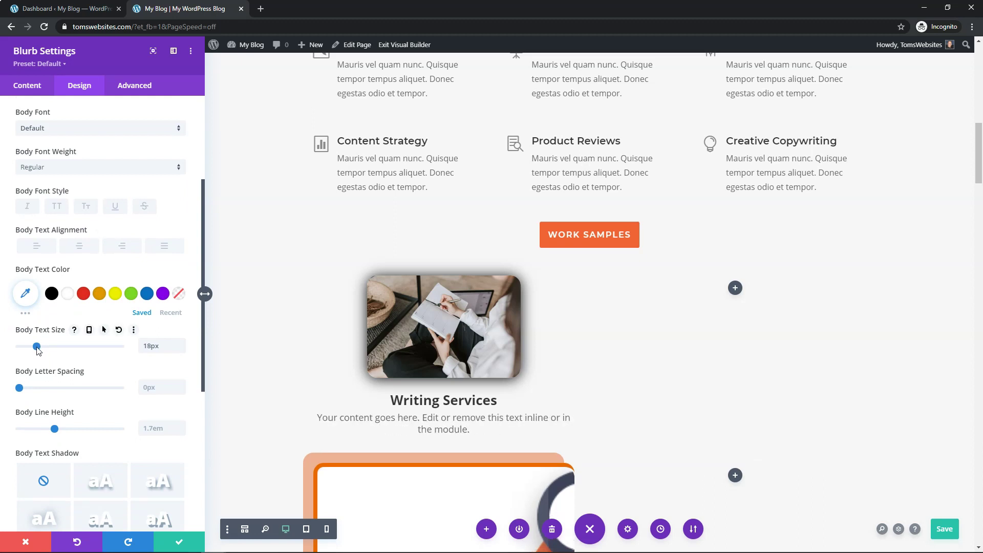
click(52, 294)
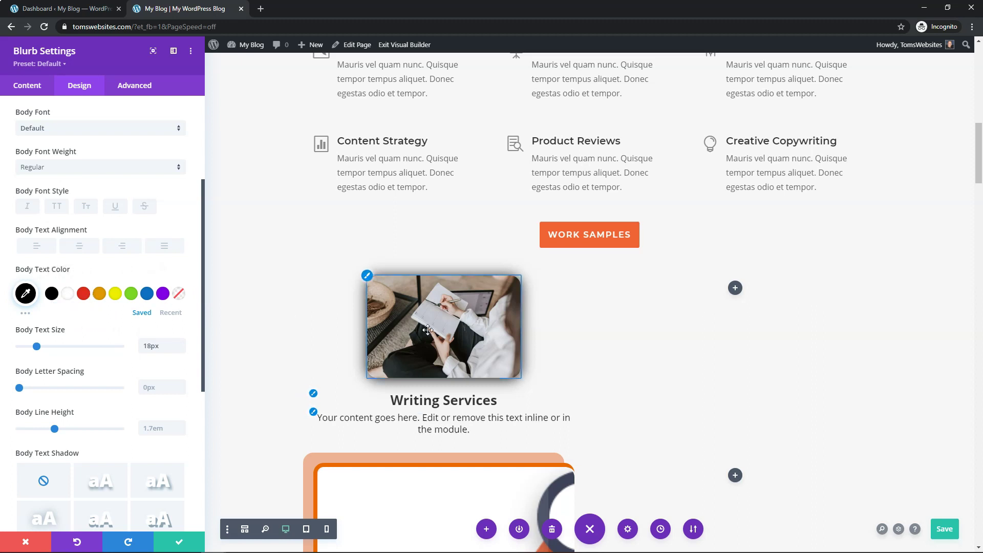
scroll(124, 246, up, 3)
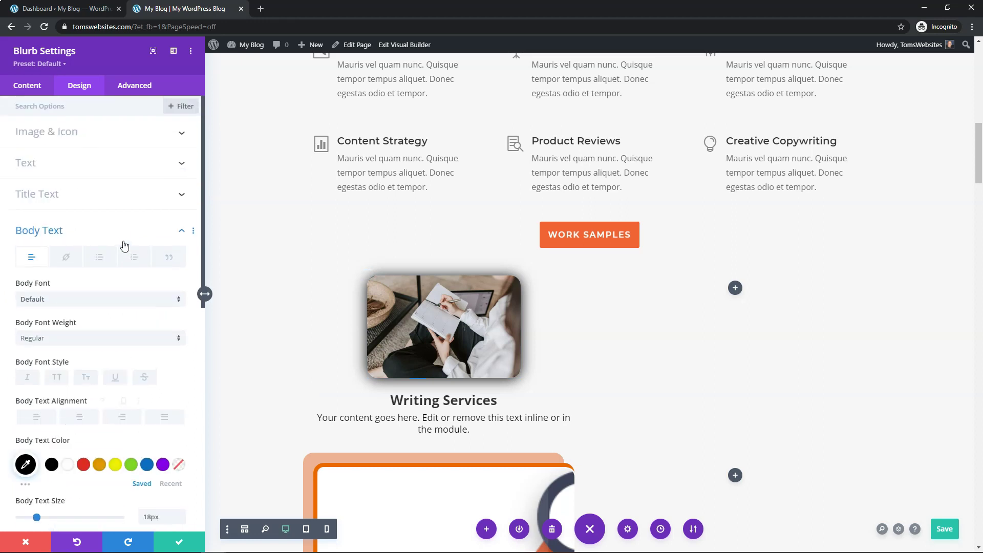
Give the blurb a Fade animation with a 2000ms duration and a 200ms delay, and close its settings
click(159, 229)
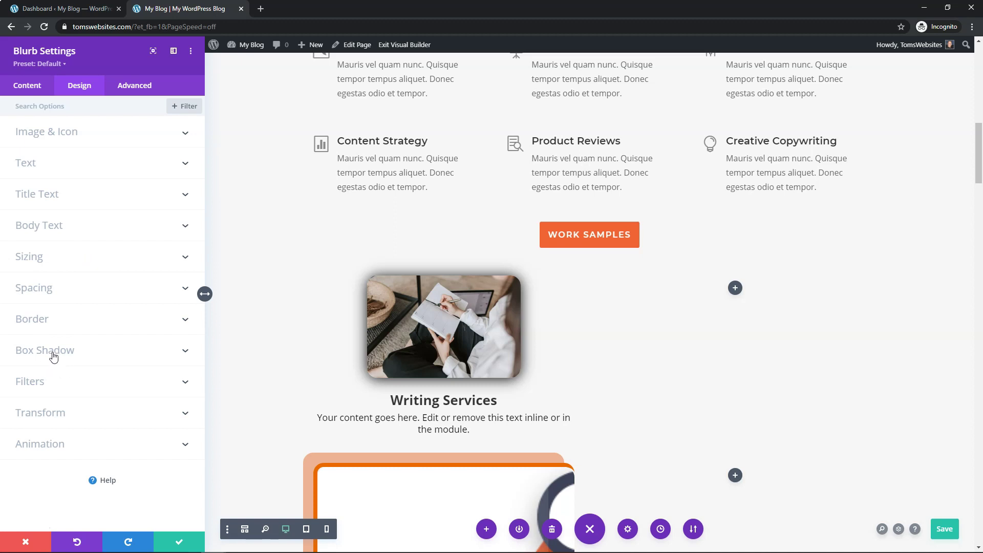
click(82, 444)
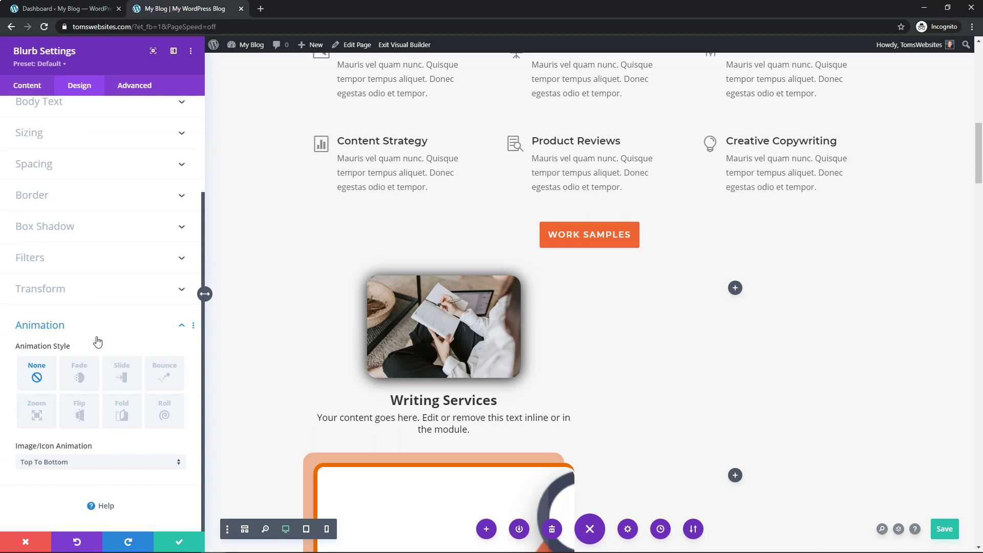
click(79, 374)
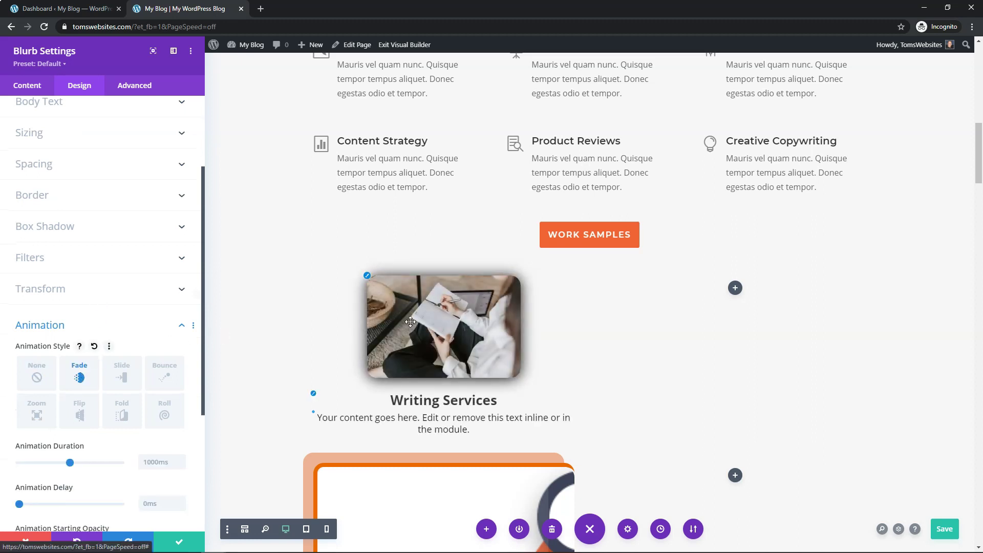
drag(69, 462, 120, 463)
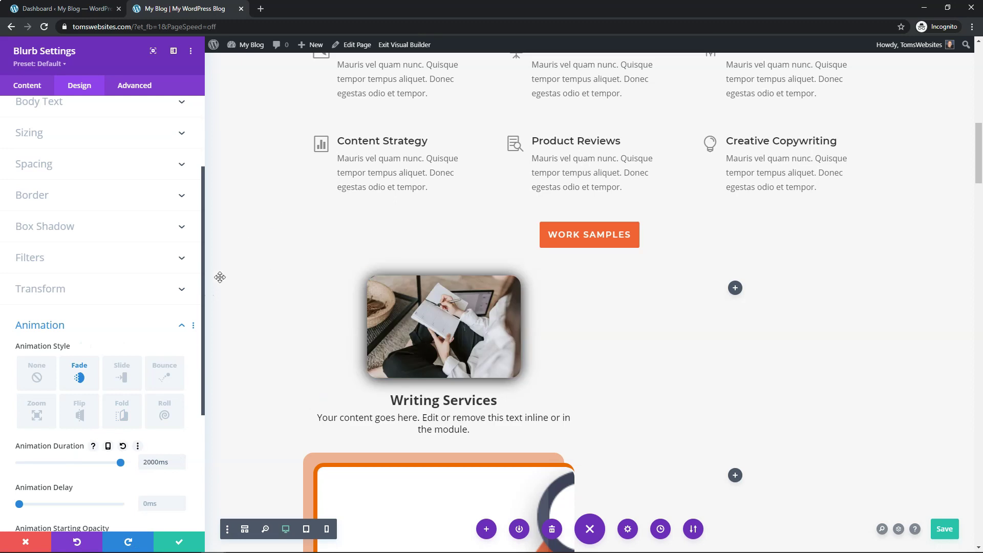
scroll(73, 476, down, 2)
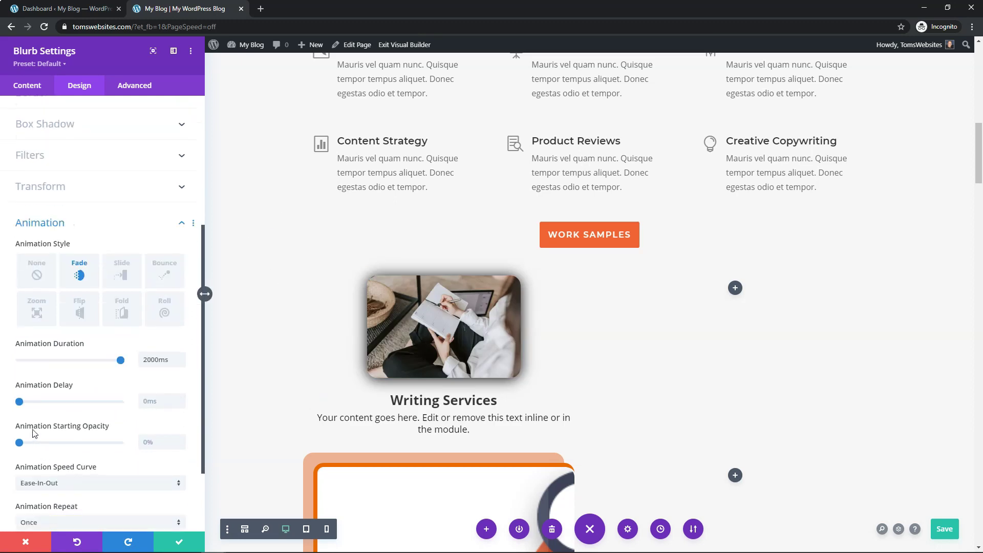
drag(20, 404, 27, 405)
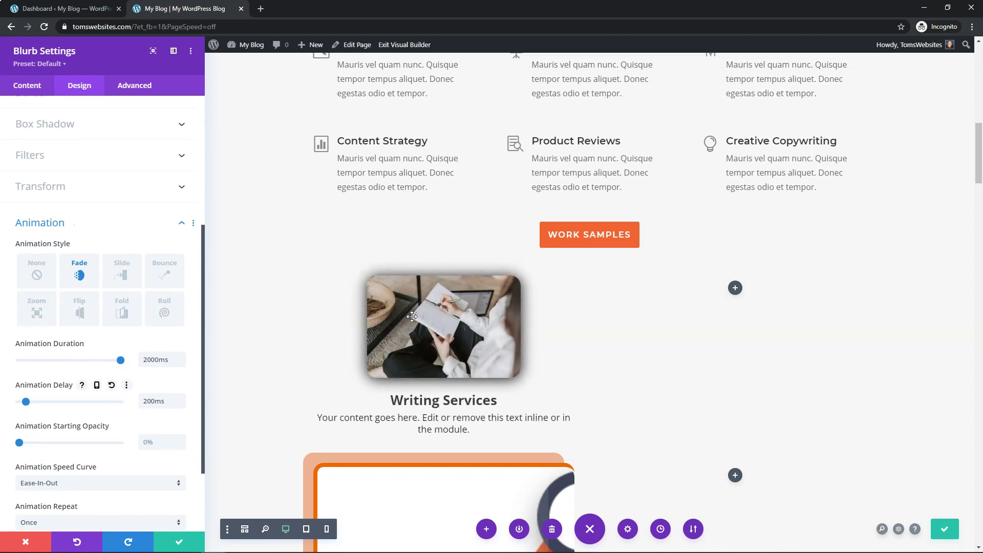
scroll(62, 352, down, 1)
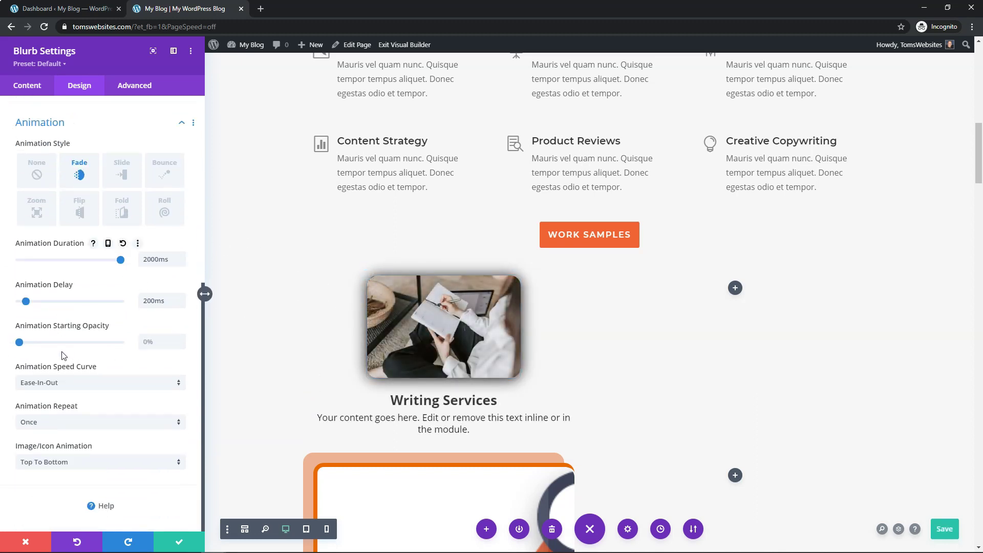
scroll(66, 353, up, 3)
scroll(67, 352, up, 3)
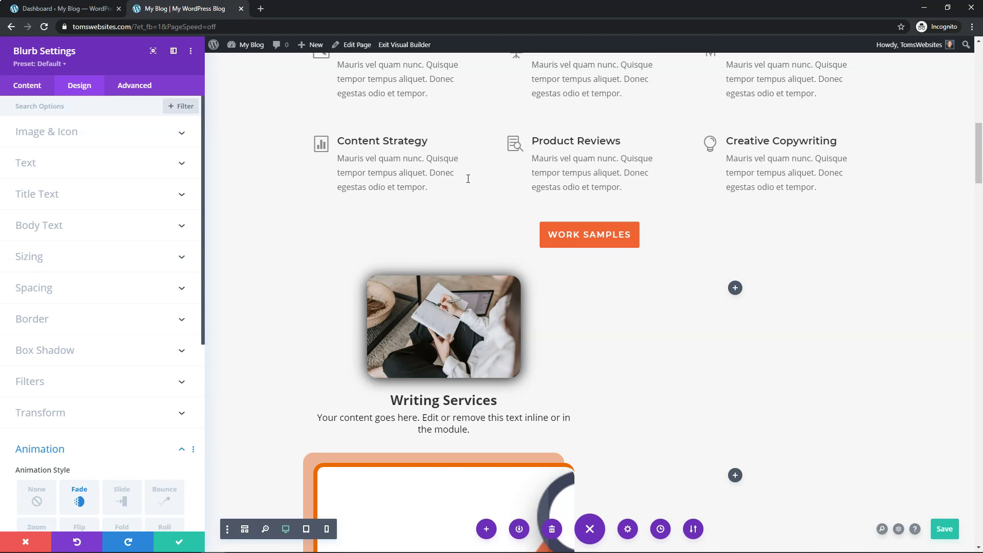
key(Escape)
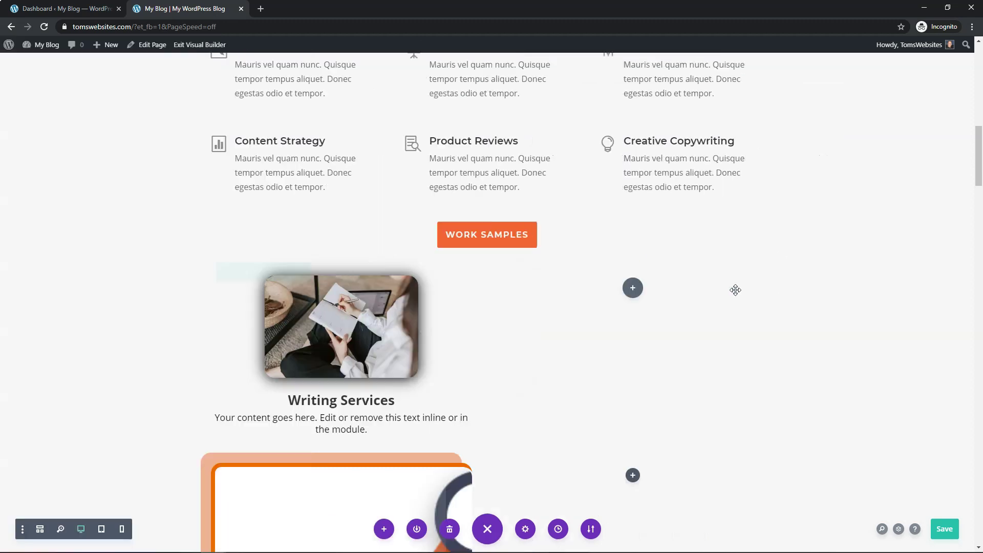
Add a second Blurb module in the empty column and shorten its body to "Your content goes here. Edit or remove this text inline or in the module."
click(597, 469)
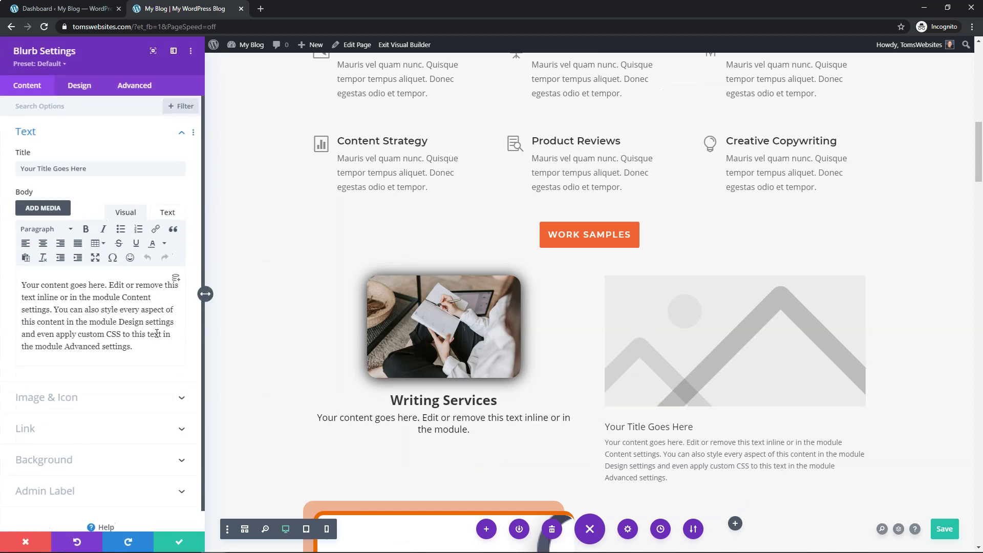
drag(135, 347, 121, 296)
key(BackSpace)
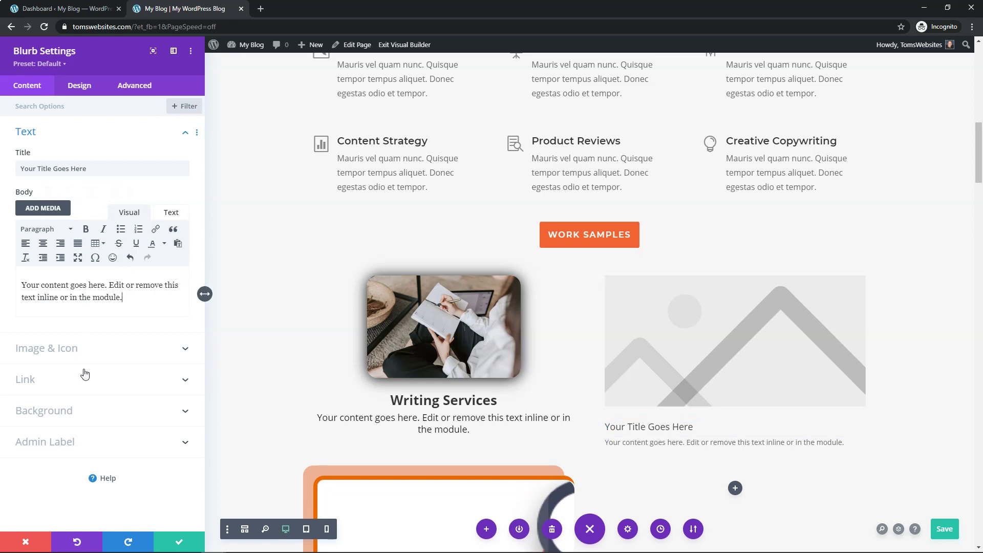
Replace the new blurb's image with the boxed pencil icon, and save the module settings
click(88, 353)
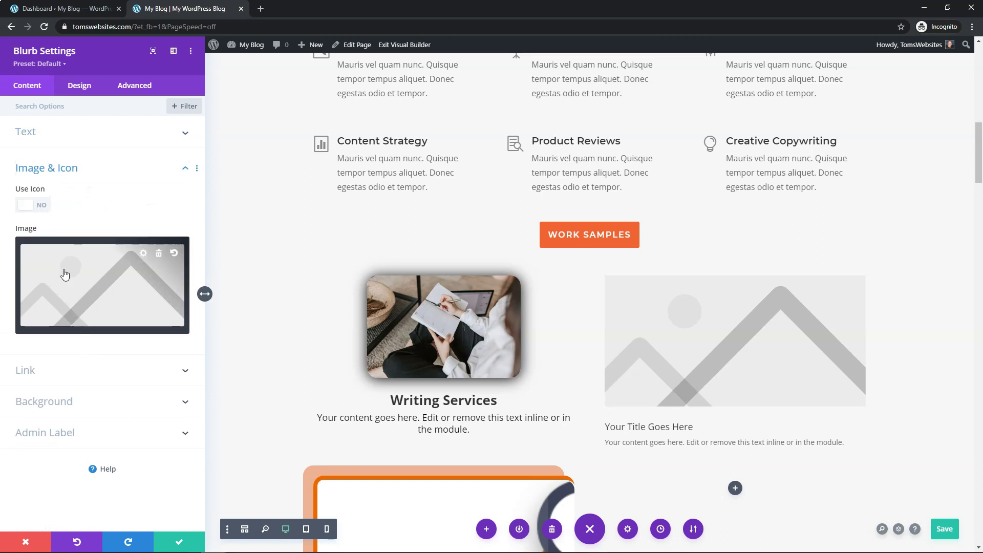
click(45, 207)
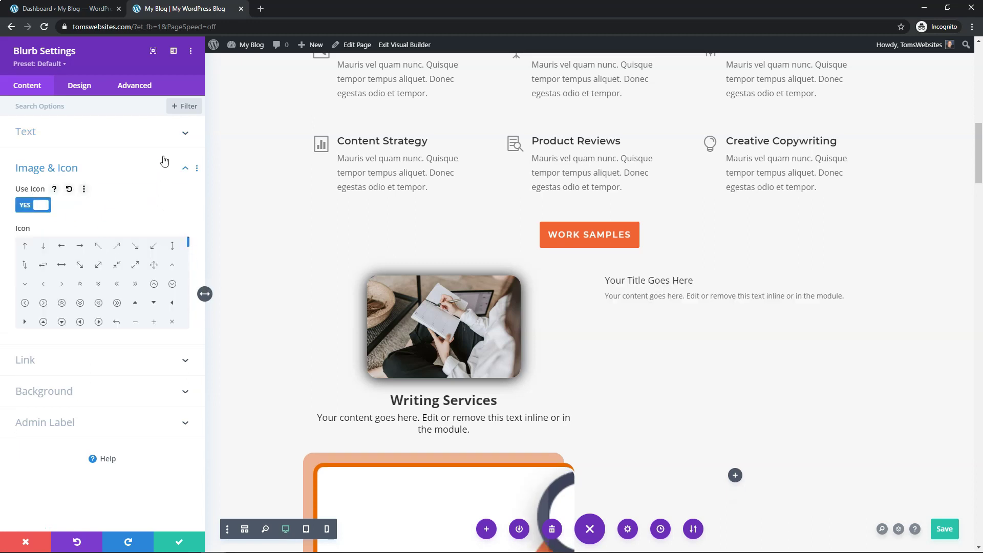
click(153, 51)
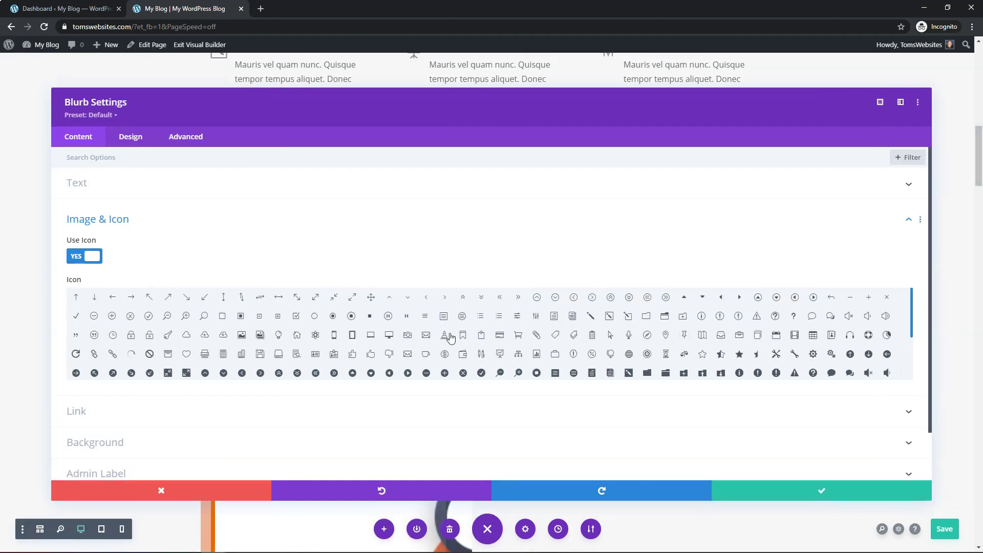
click(610, 317)
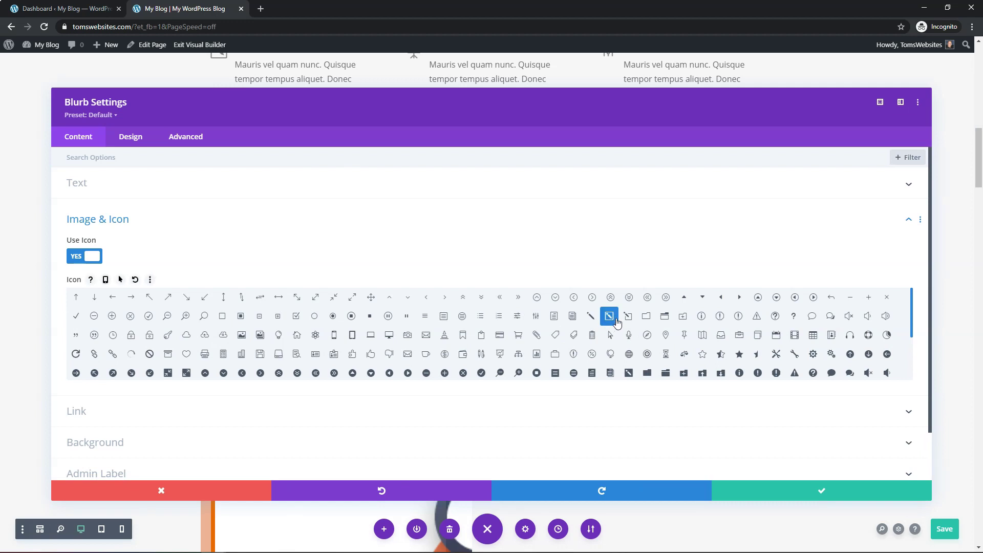
click(810, 492)
Reopen the icon blurb's settings docked beside the page and set the icon color to white (#ffffff)
mouse_move(633, 310)
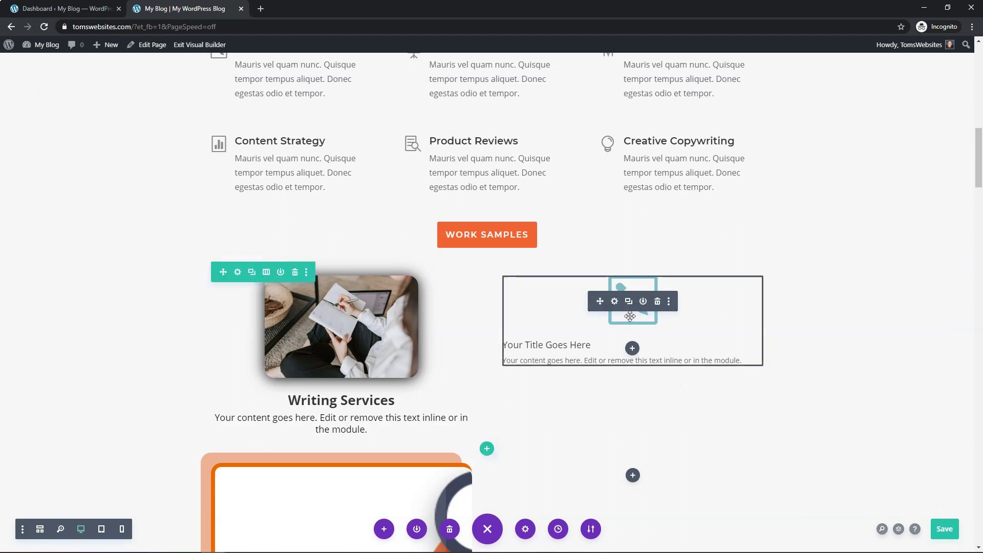
click(614, 302)
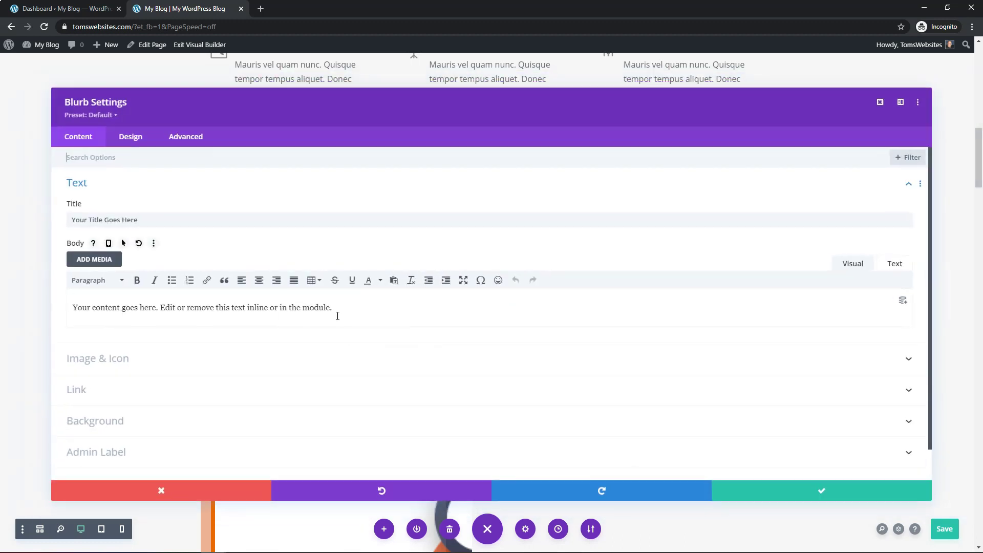
click(901, 102)
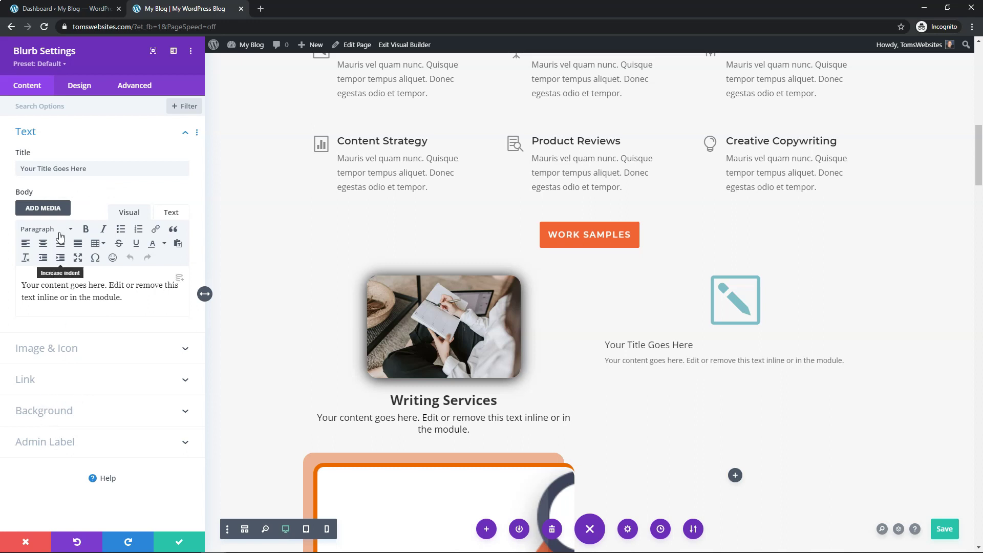
click(77, 88)
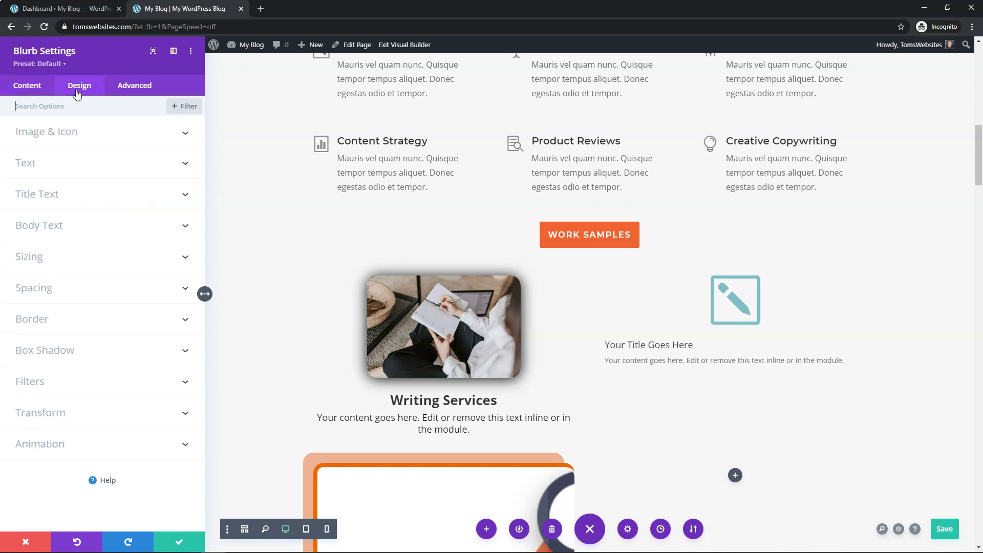
click(75, 134)
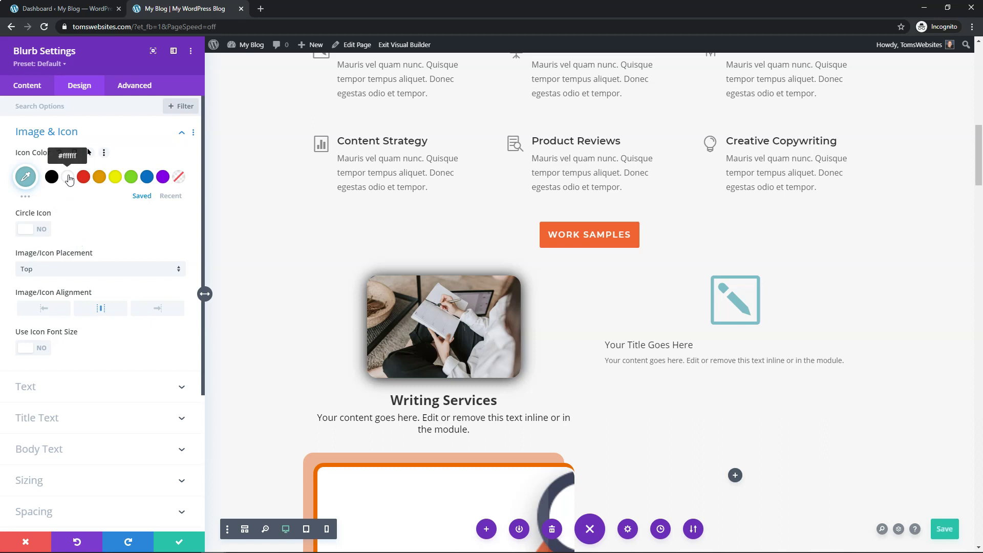
click(68, 177)
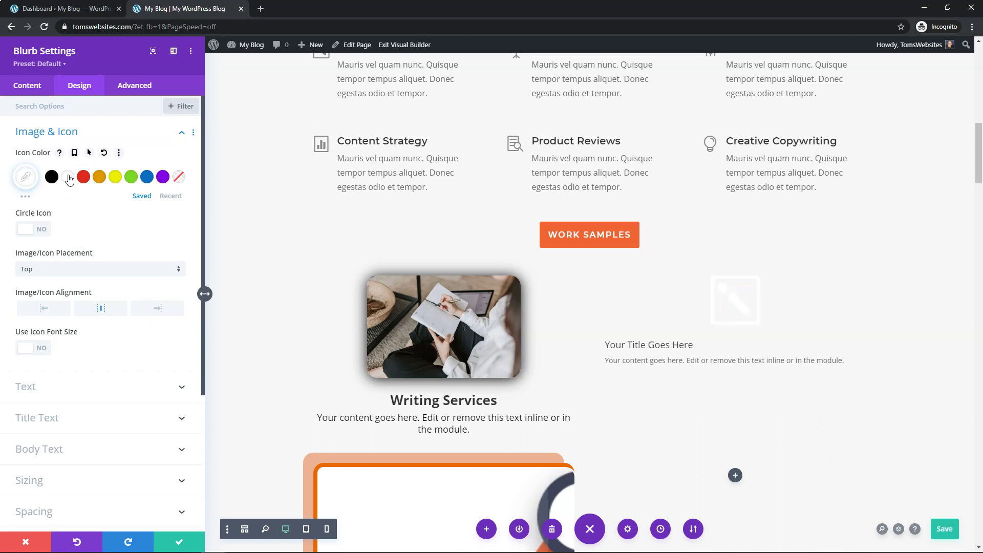
Place the icon in a circle and set the circle color to dark orange #e26200
click(43, 230)
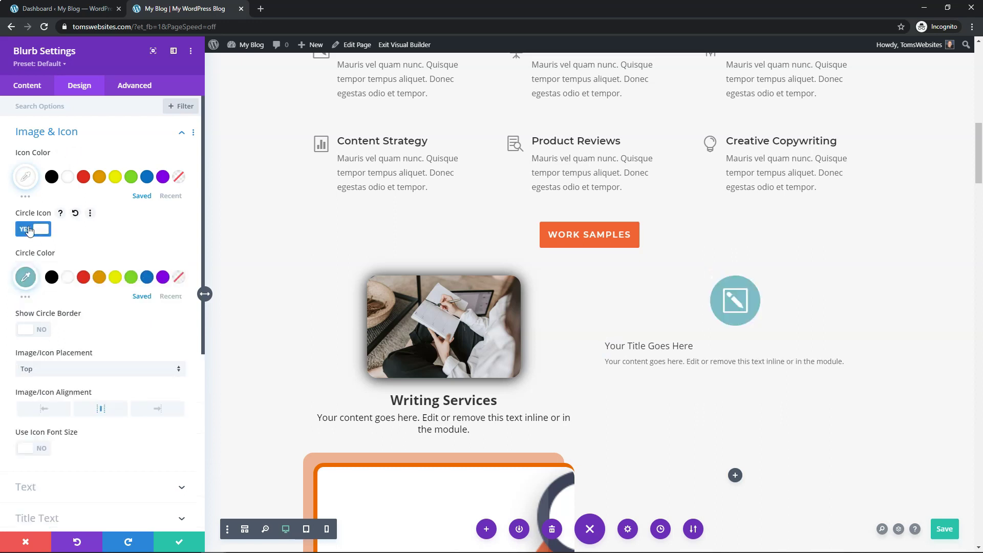
click(99, 277)
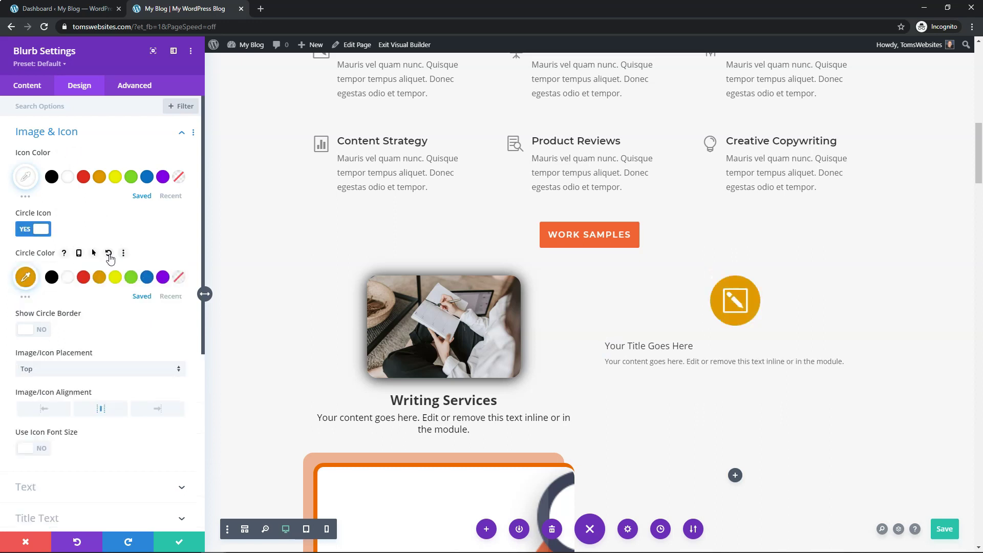
click(25, 281)
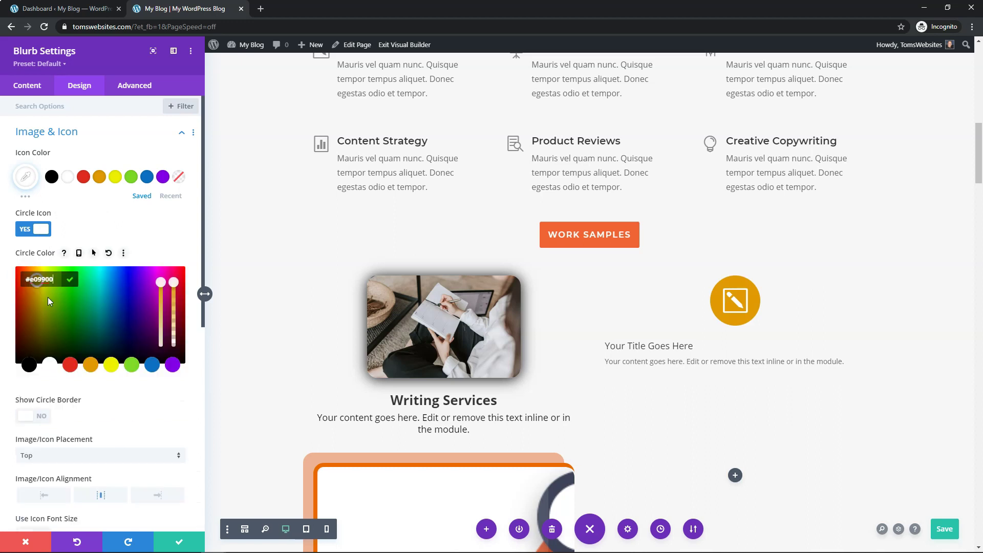
drag(39, 289, 30, 287)
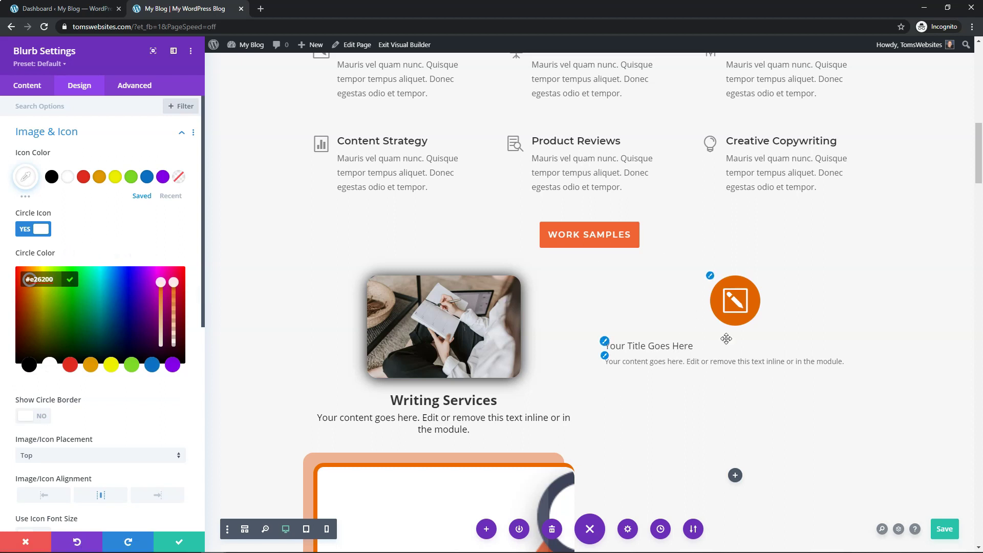
click(173, 141)
Set the icon blurb's overall text alignment to center
click(133, 167)
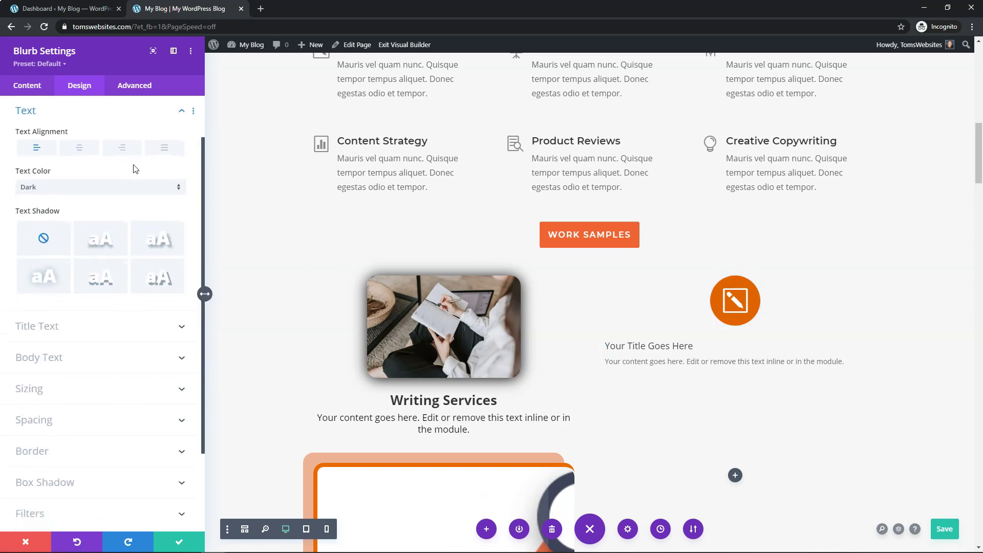
click(79, 152)
click(181, 112)
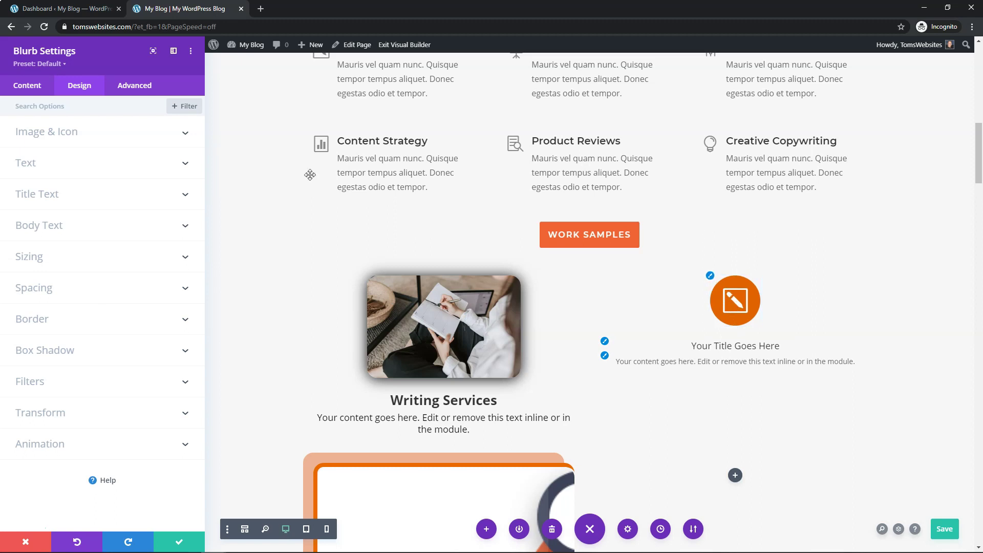
Set the blurb's image/icon placement to Left
click(123, 144)
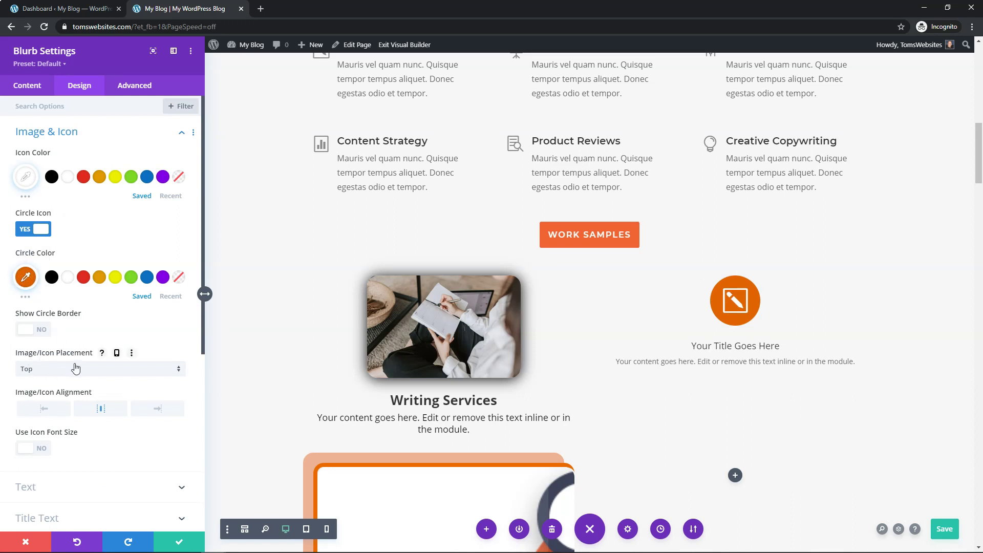
click(75, 377)
click(77, 394)
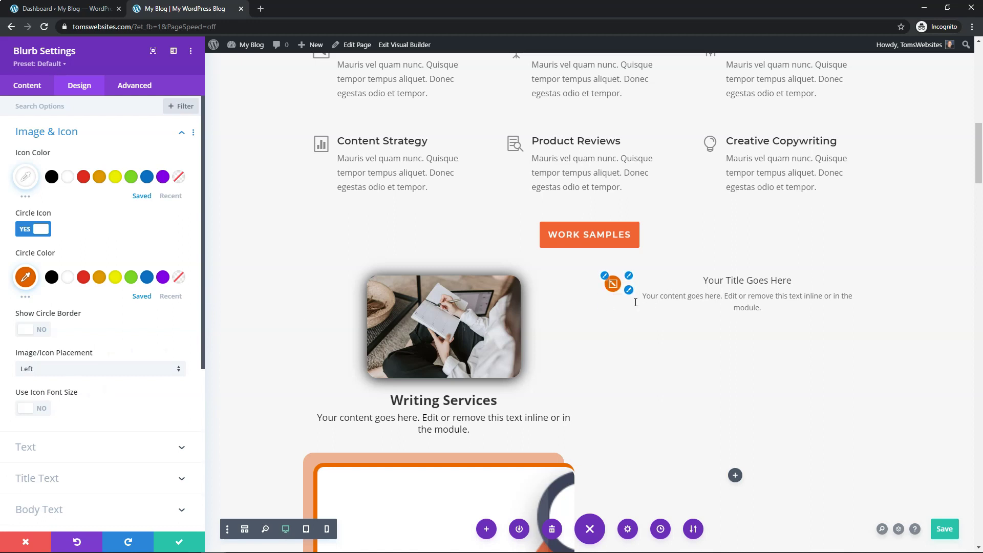
click(182, 132)
Set the icon blurb's title font weight to Bold
click(107, 198)
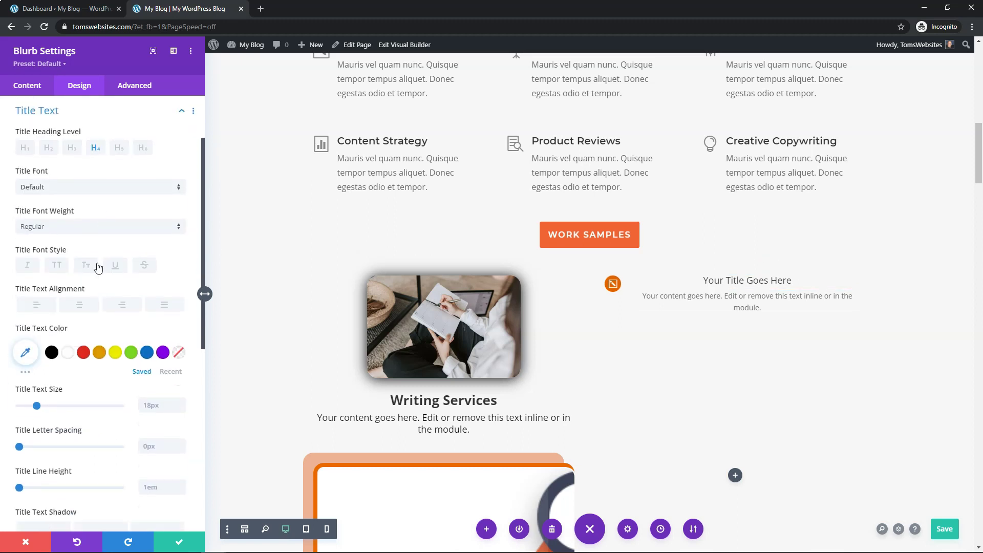
click(47, 233)
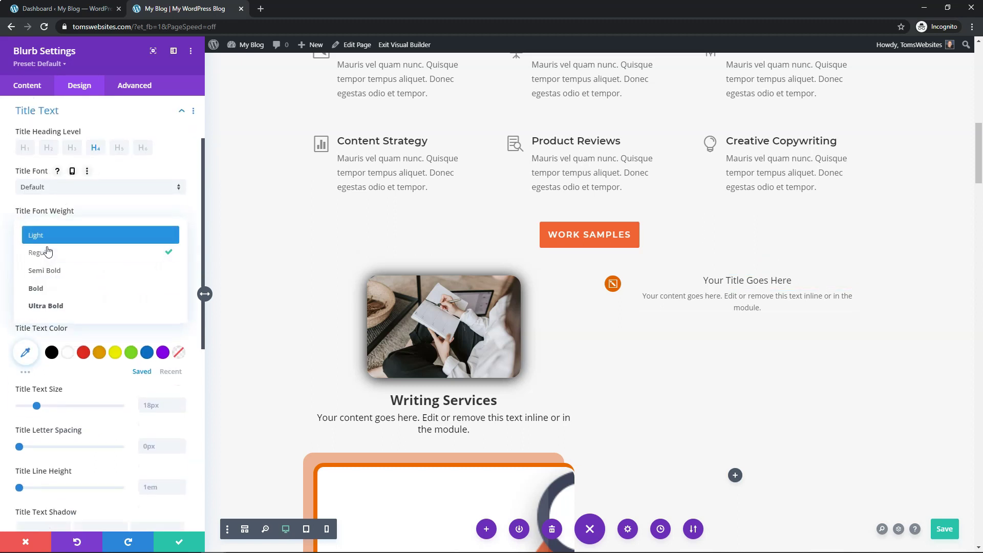
click(51, 288)
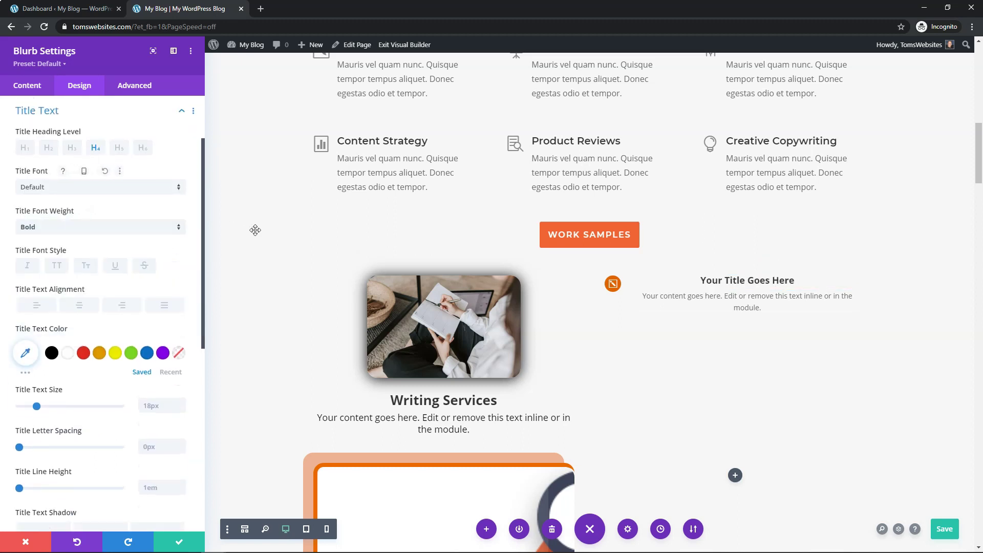
Align the icon blurb's text to the left and compare it with the existing service blurbs above
click(31, 88)
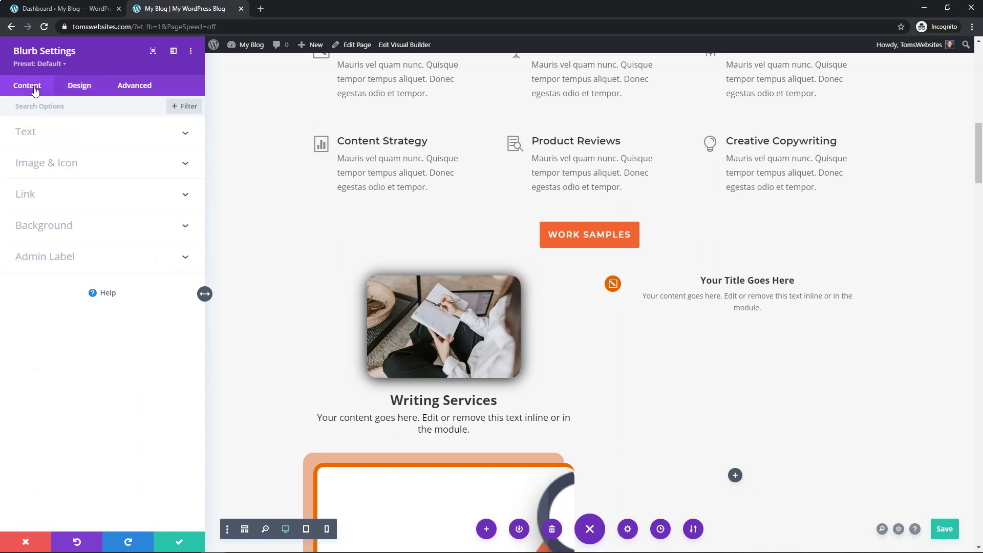
click(61, 88)
click(68, 166)
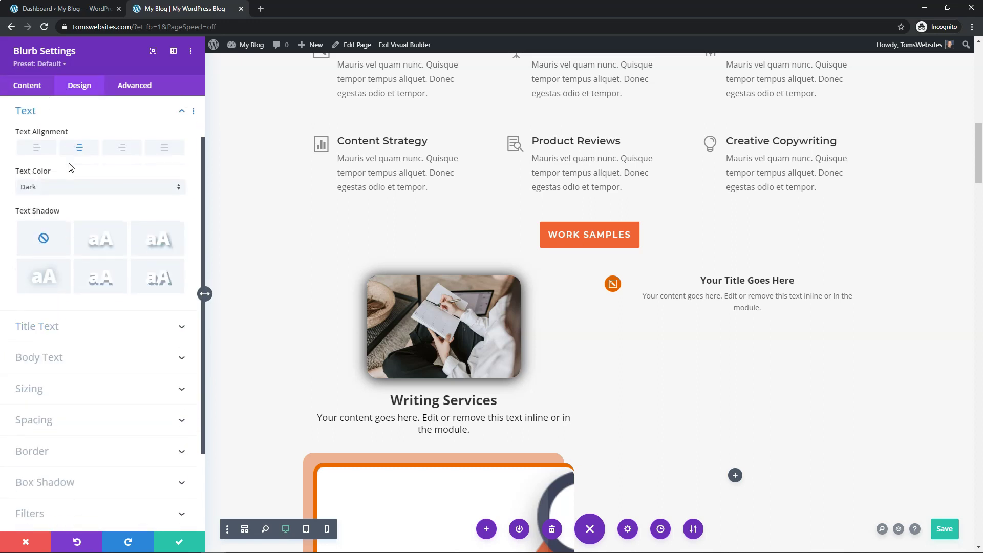
click(42, 152)
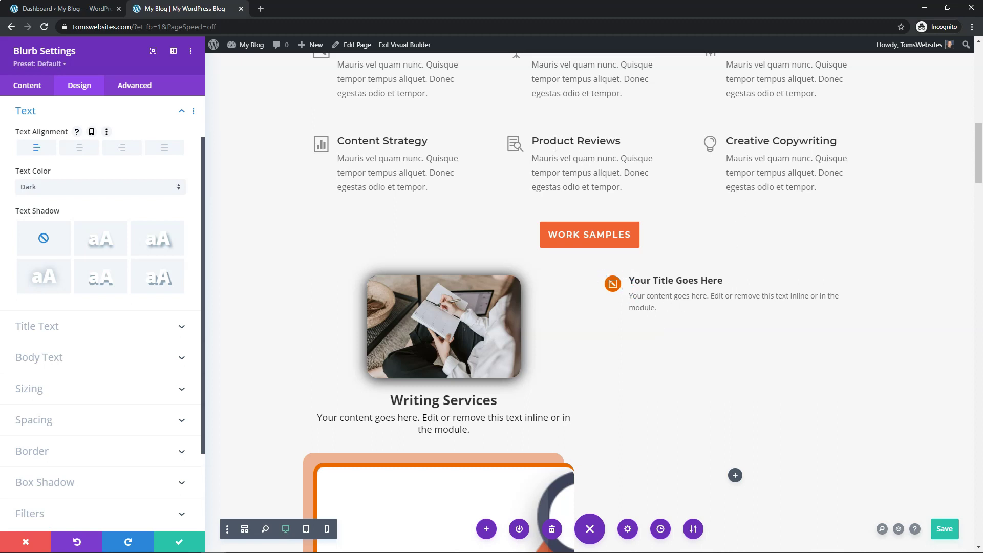
scroll(646, 324, up, 3)
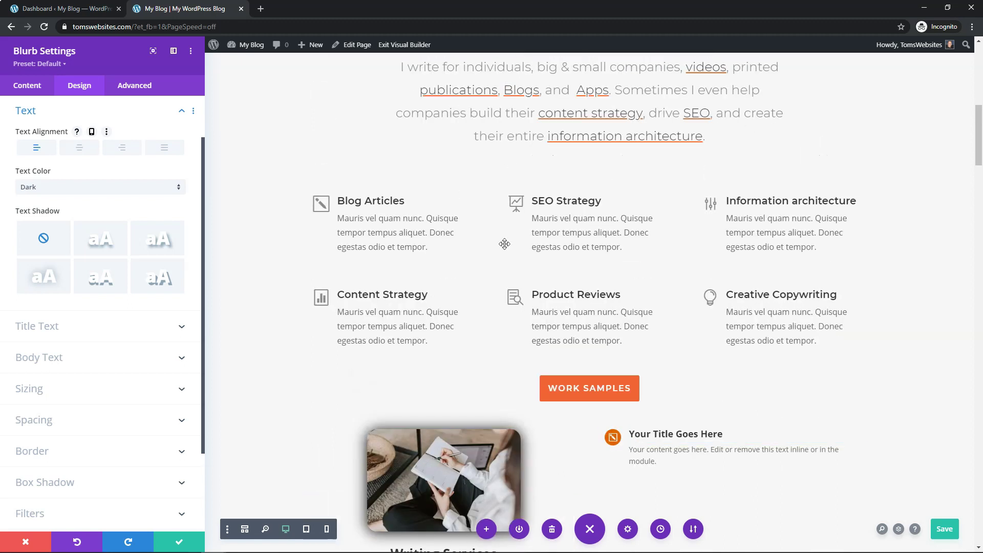